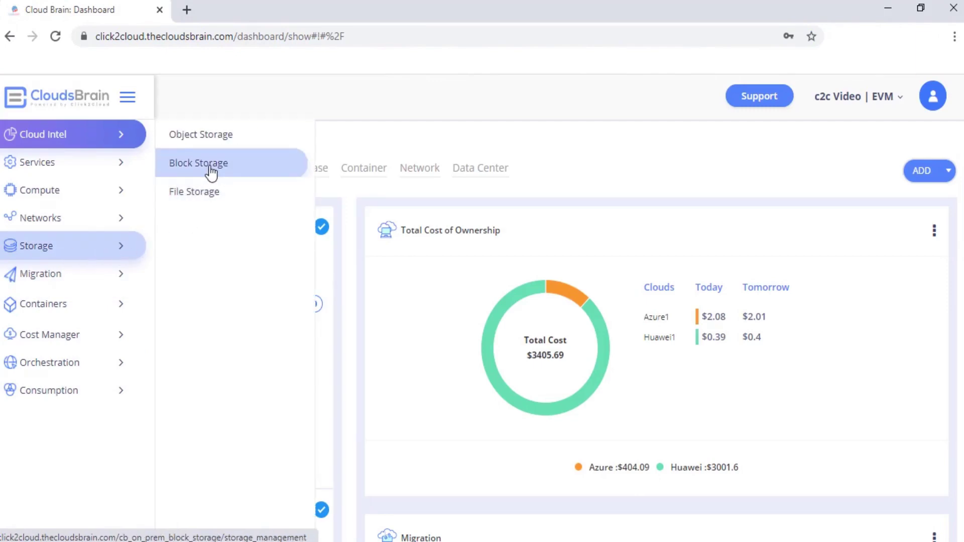
Open Block Storage management and review its Register, Manage, Host and App Deployment stages.
{"action": "left_click", "coordinate": [180, 165]}
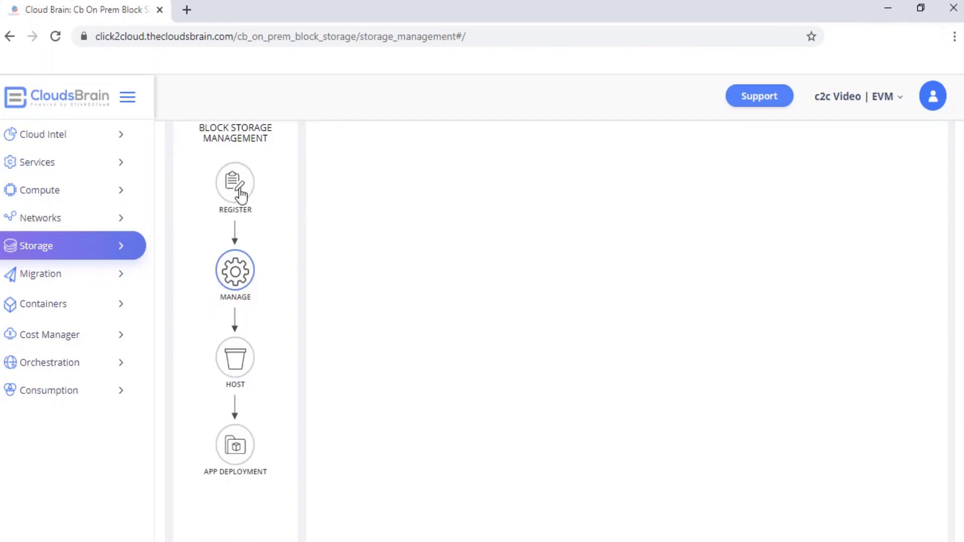
{"action": "left_click", "coordinate": [237, 363]}
{"action": "left_click", "coordinate": [236, 269]}
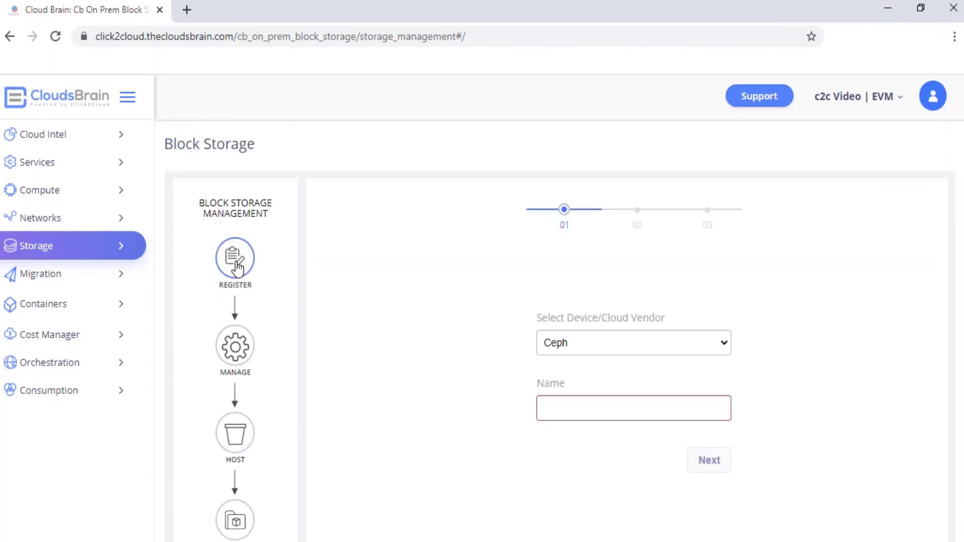
{"action": "scroll", "coordinate": [239, 271], "scroll_direction": "down", "scroll_amount": 1}
{"action": "left_click", "coordinate": [242, 273]}
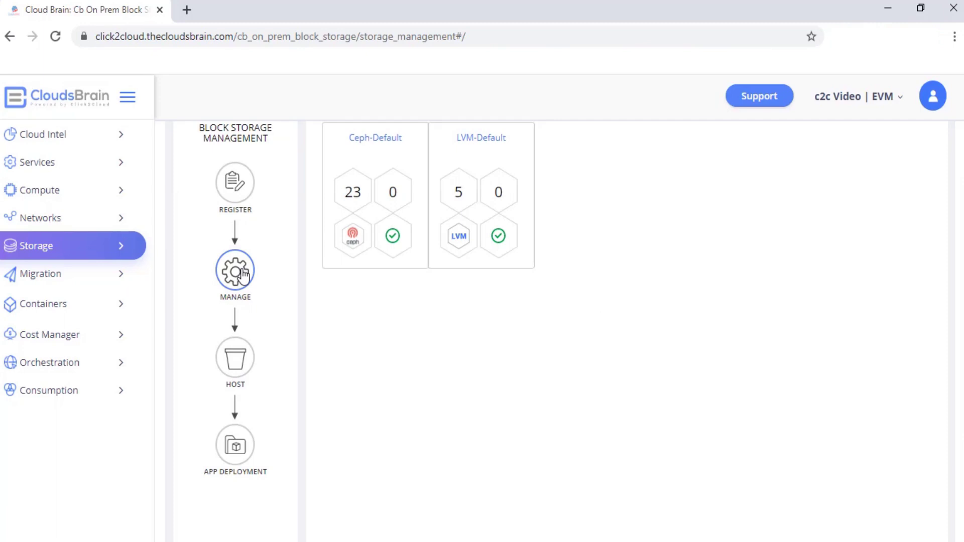
{"action": "left_click", "coordinate": [235, 362]}
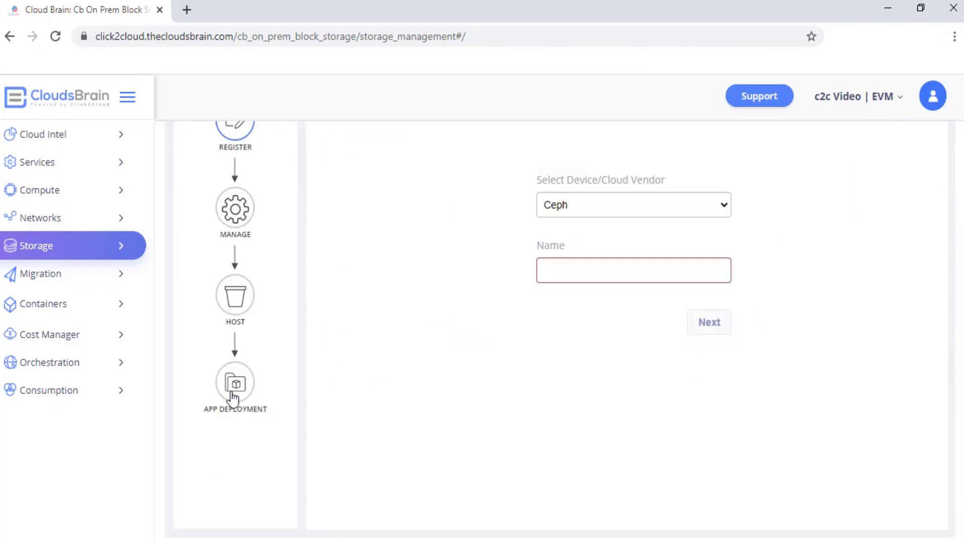
{"action": "left_click", "coordinate": [232, 392]}
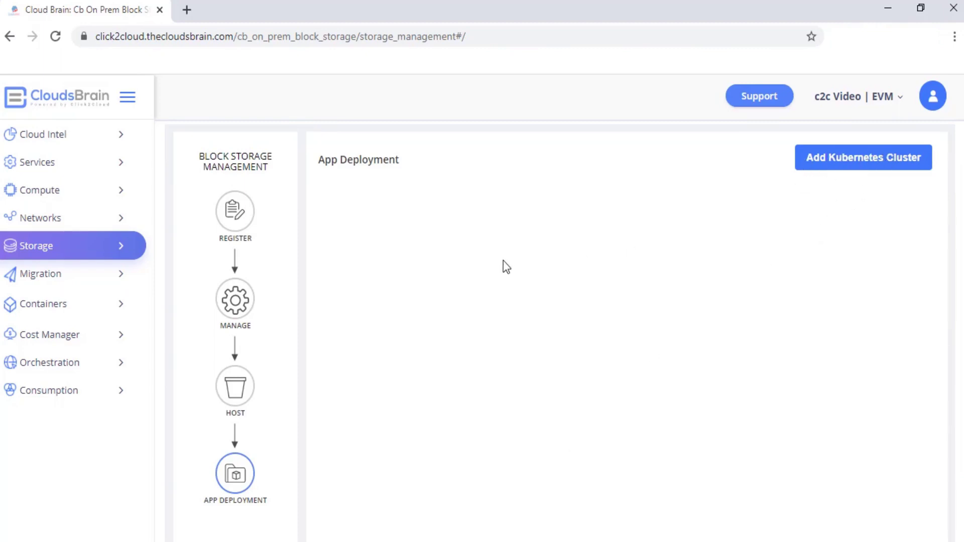
Start registering a block storage device with vendor Ceph and the name ceph01, and continue to the connection details.
{"action": "left_click", "coordinate": [234, 221]}
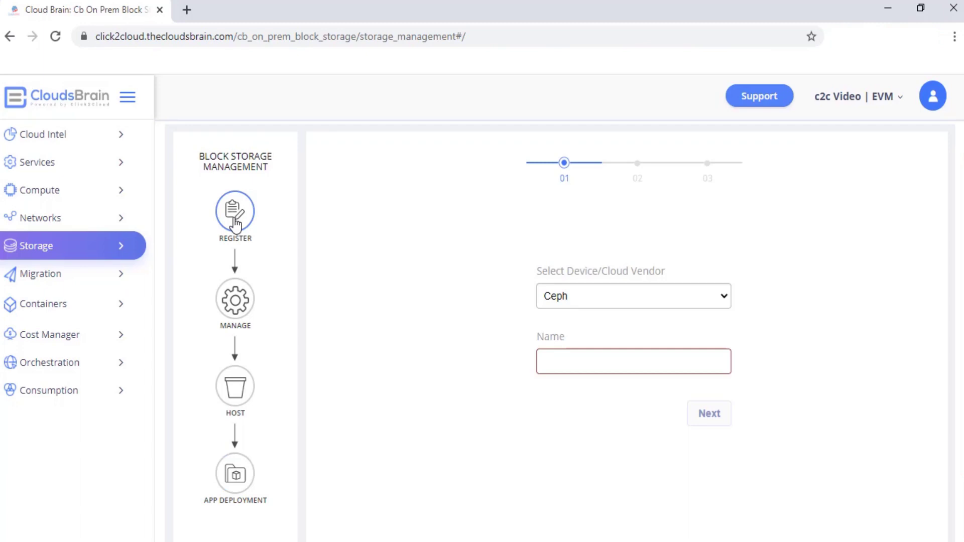
{"action": "left_click", "coordinate": [726, 291]}
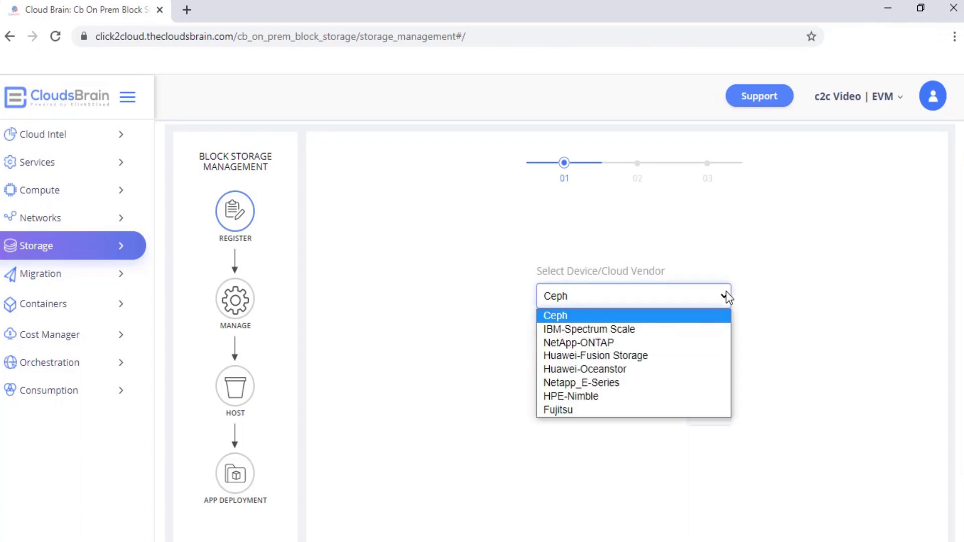
{"action": "left_click", "coordinate": [655, 315]}
{"action": "left_click", "coordinate": [567, 362]}
{"action": "type", "text": "ceph01"}
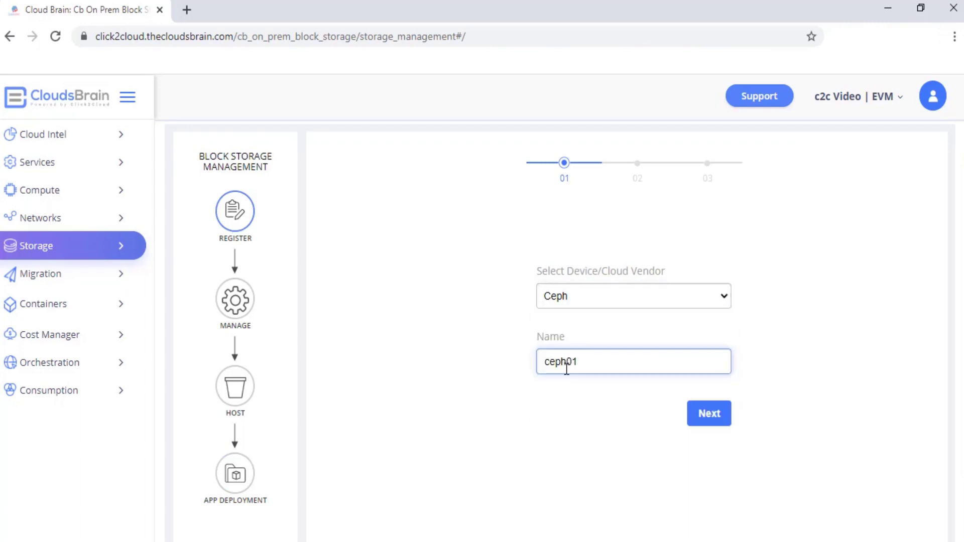
{"action": "left_click", "coordinate": [704, 417]}
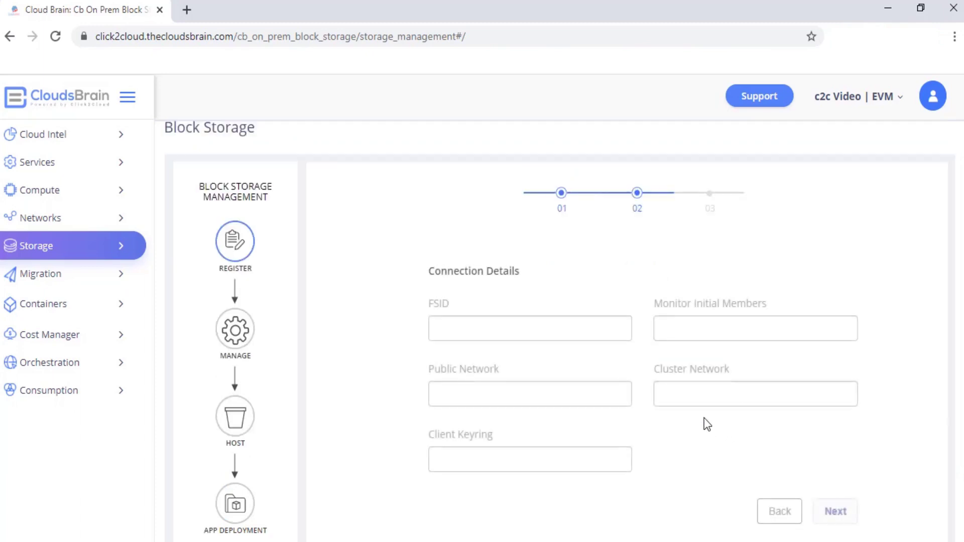
Enter FSID b4683c8b-0b0f-4a70-aa8e-c553090f826a, monitor initial member ubuntu, and 192.168.3.178/24 as both the public and cluster network.
{"action": "left_click", "coordinate": [465, 327]}
{"action": "type", "text": "b4683c8b-0b0f-4a70-aa8e-c553090f826a"}
{"action": "left_click", "coordinate": [705, 325]}
{"action": "type", "text": "ubuntu"}
{"action": "left_click", "coordinate": [484, 390]}
{"action": "type", "text": "192.168.3.178/24"}
{"action": "left_click", "coordinate": [742, 393]}
{"action": "type", "text": "192.168.3.178/24"}
Paste the client keyring into the connection details and continue to the pool details.
{"action": "left_click", "coordinate": [493, 457]}
{"action": "key", "text": "ctrl+v"}
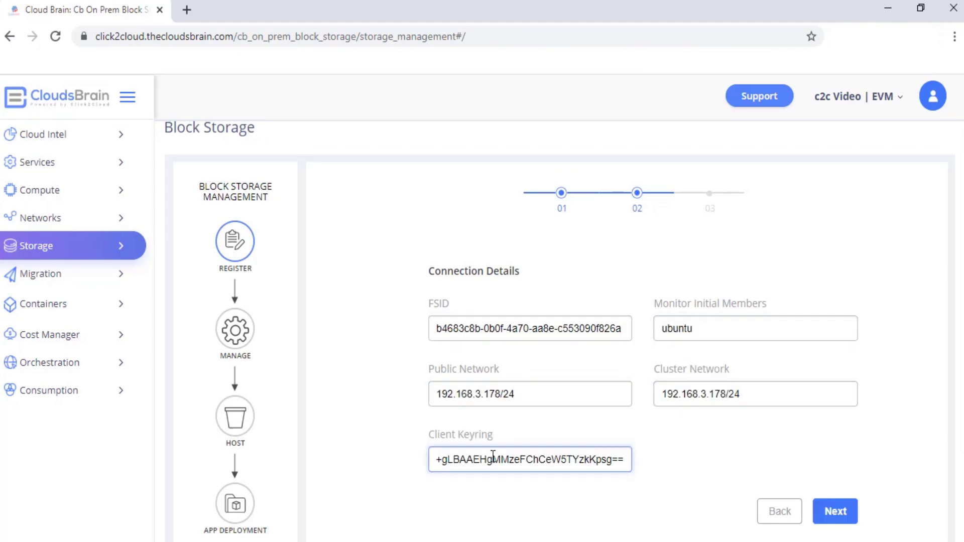
{"action": "left_click", "coordinate": [833, 511]}
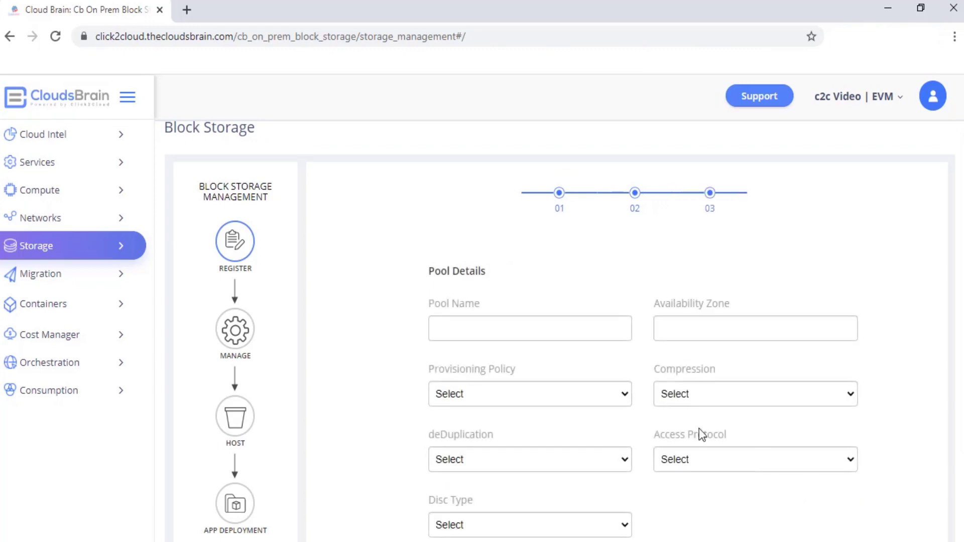
Set the pool name to osdsrbd and the availability zone to default.
{"action": "scroll", "coordinate": [653, 425], "scroll_direction": "down", "scroll_amount": 2}
{"action": "left_click", "coordinate": [441, 251]}
{"action": "type", "text": "osdsrbd"}
{"action": "left_click", "coordinate": [670, 260]}
{"action": "type", "text": "default"}
Set the pool's provisioning policy to Thin and both compression and deduplication to True.
{"action": "left_click", "coordinate": [622, 320]}
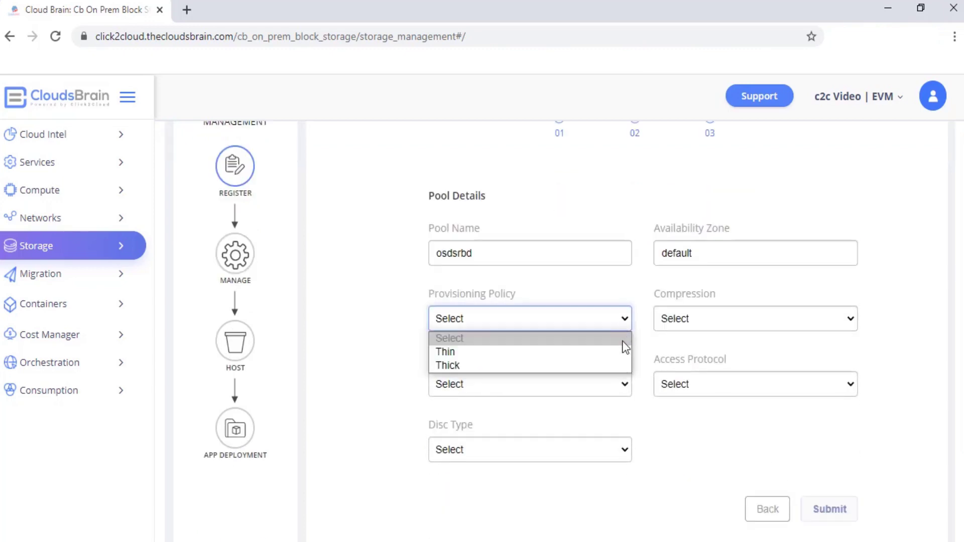
{"action": "left_click", "coordinate": [618, 354]}
{"action": "left_click", "coordinate": [834, 322]}
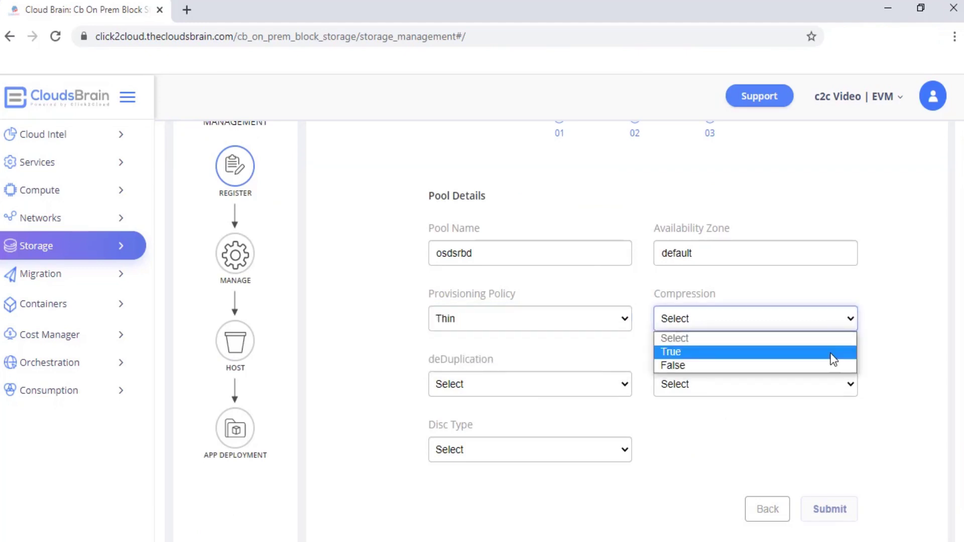
{"action": "left_click", "coordinate": [830, 354]}
{"action": "left_click", "coordinate": [619, 384]}
{"action": "left_click", "coordinate": [618, 418]}
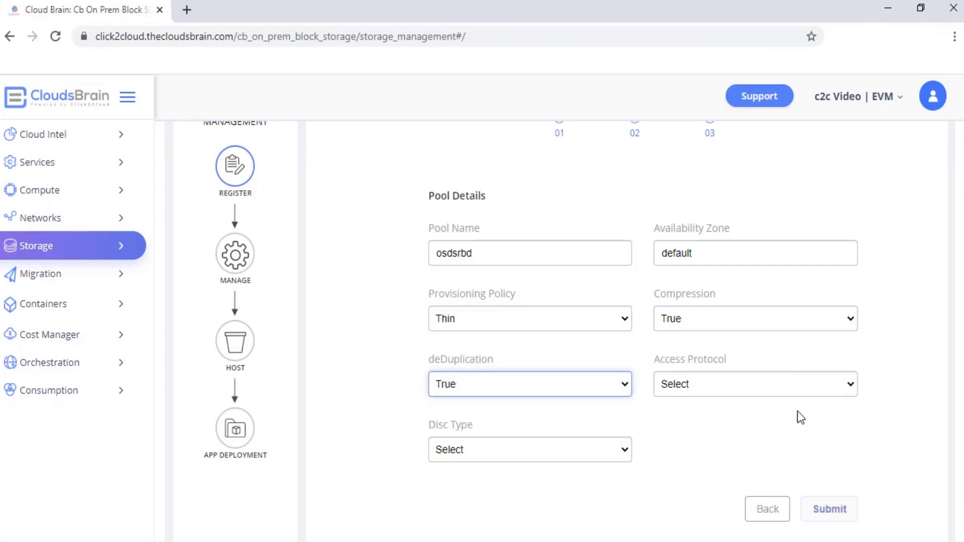
Set the access protocol to RBD and the disc type to SSD, and submit the device registration.
{"action": "left_click", "coordinate": [845, 385]}
{"action": "left_click", "coordinate": [823, 430]}
{"action": "left_click", "coordinate": [621, 456]}
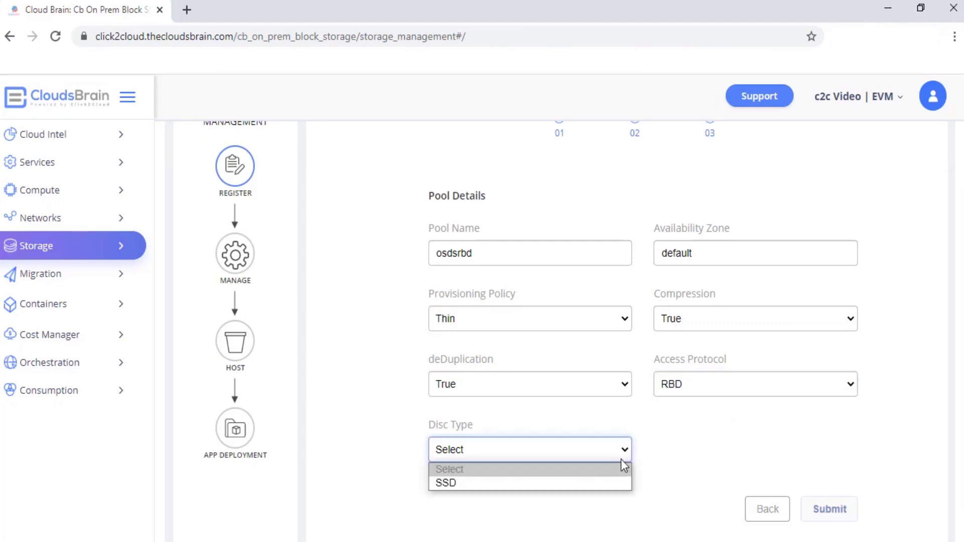
{"action": "left_click", "coordinate": [604, 483]}
{"action": "left_click", "coordinate": [828, 508]}
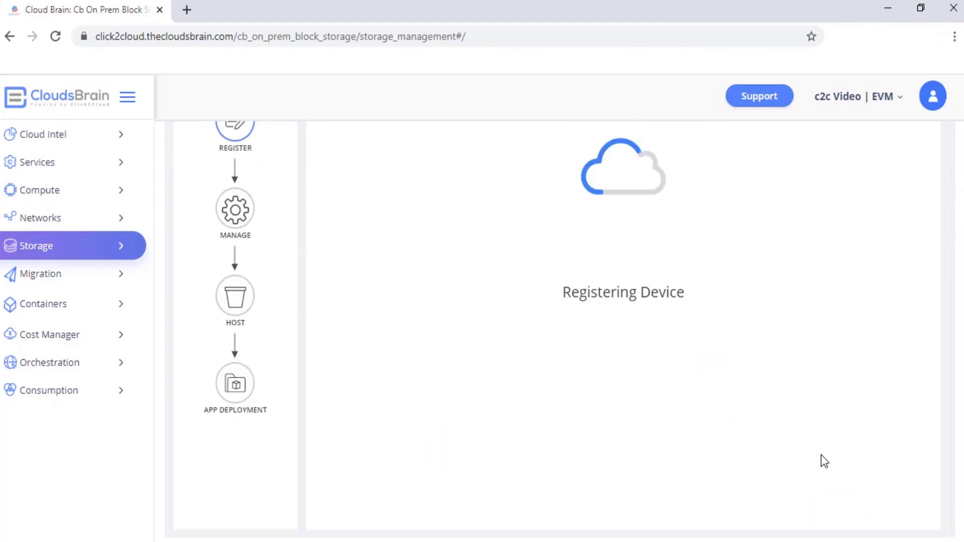
{"action": "left_click_drag", "start_coordinate": [531, 195], "coordinate": [710, 222]}
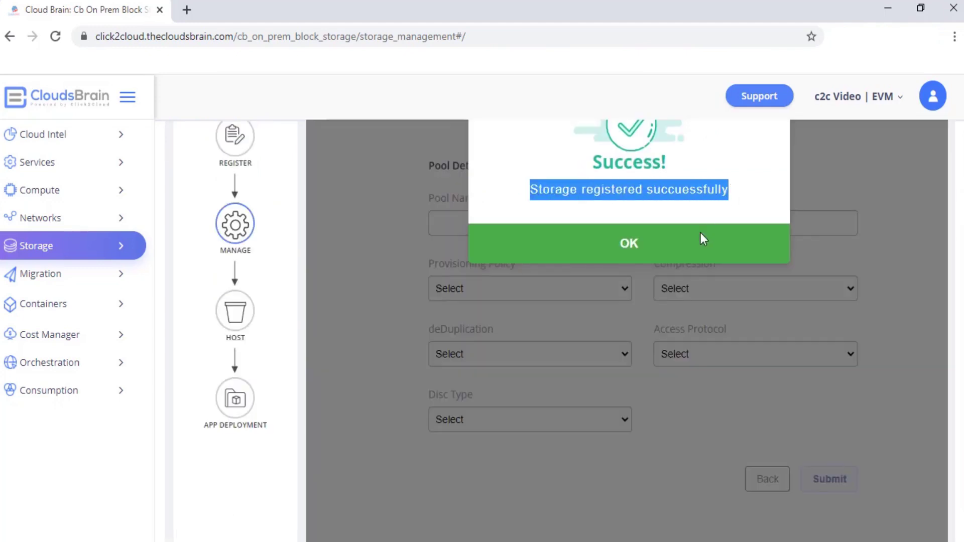
{"action": "left_click", "coordinate": [634, 248]}
Open the ceph01 device in the managed storage list and review its osdsrbd pool details.
{"action": "scroll", "coordinate": [601, 410], "scroll_direction": "up", "scroll_amount": 3}
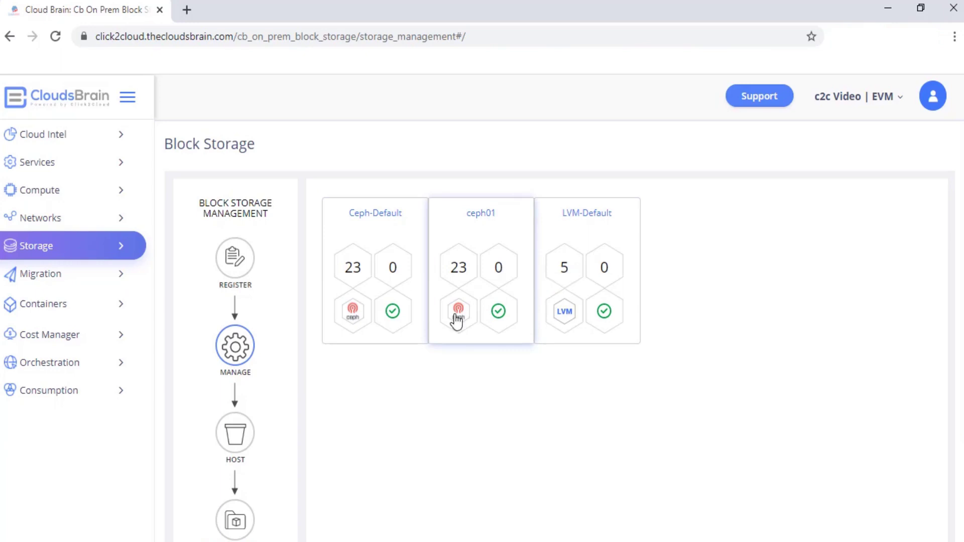
{"action": "left_click", "coordinate": [497, 317]}
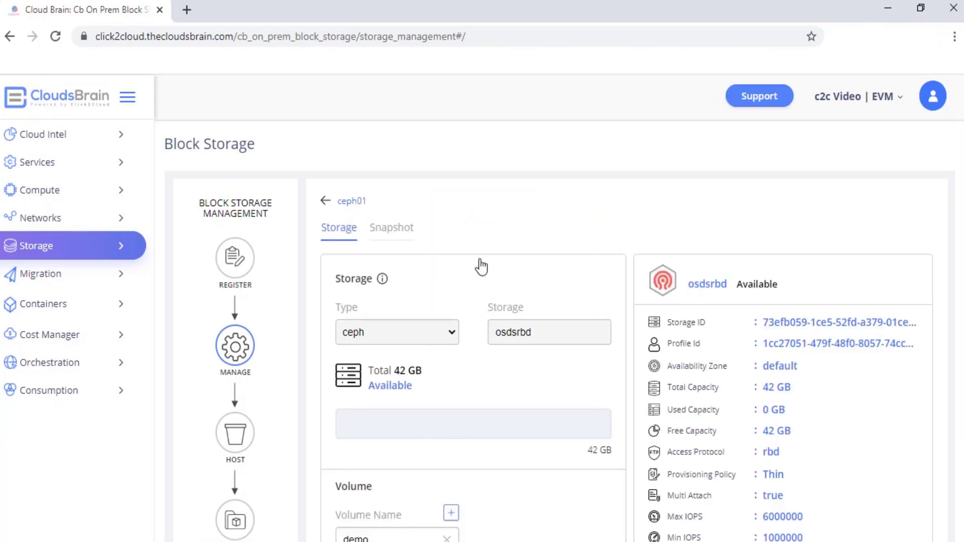
{"action": "scroll", "coordinate": [794, 223], "scroll_direction": "down", "scroll_amount": 2}
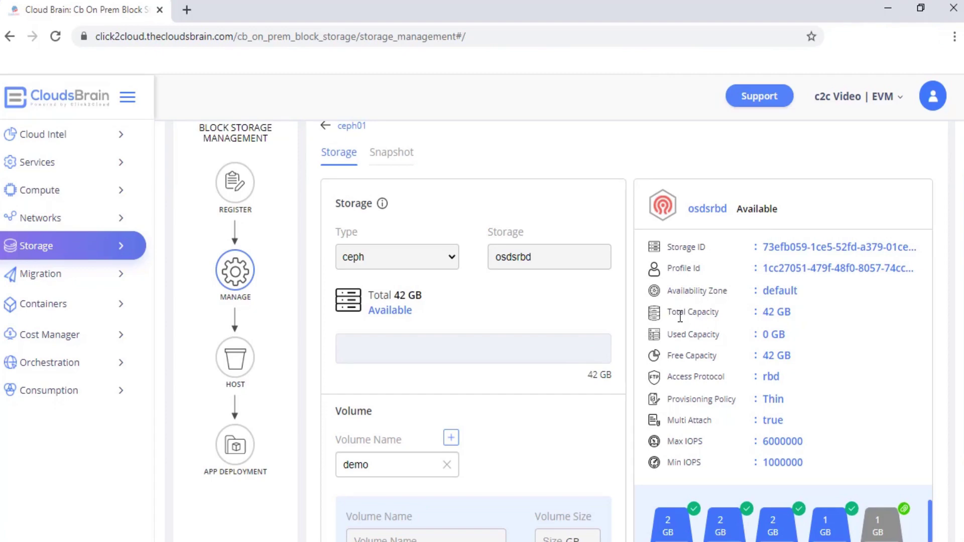
{"action": "scroll", "coordinate": [534, 406], "scroll_direction": "up", "scroll_amount": 1}
Start a new volume on the osdsrbd pool and name it volume123.
{"action": "scroll", "coordinate": [522, 414], "scroll_direction": "down", "scroll_amount": 4}
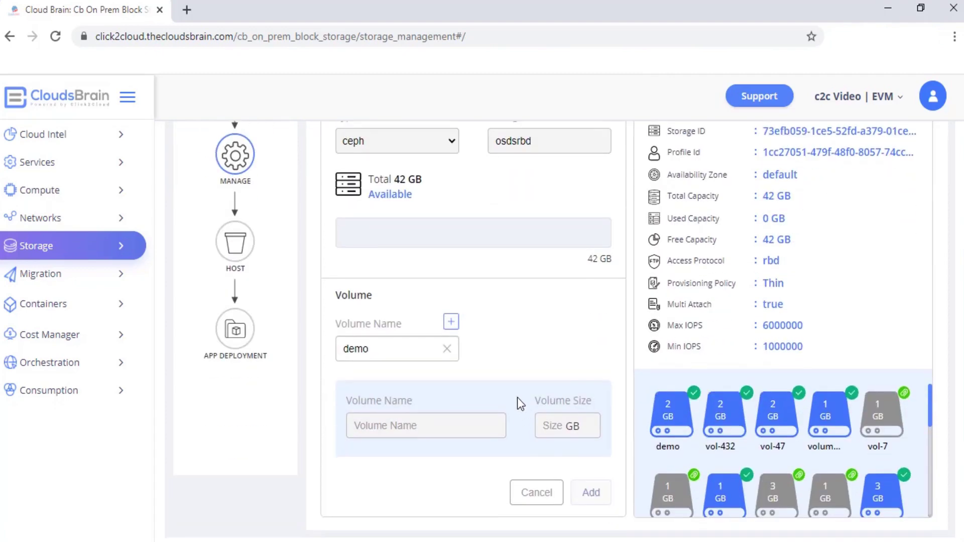
{"action": "left_click", "coordinate": [452, 322]}
{"action": "left_click", "coordinate": [445, 418]}
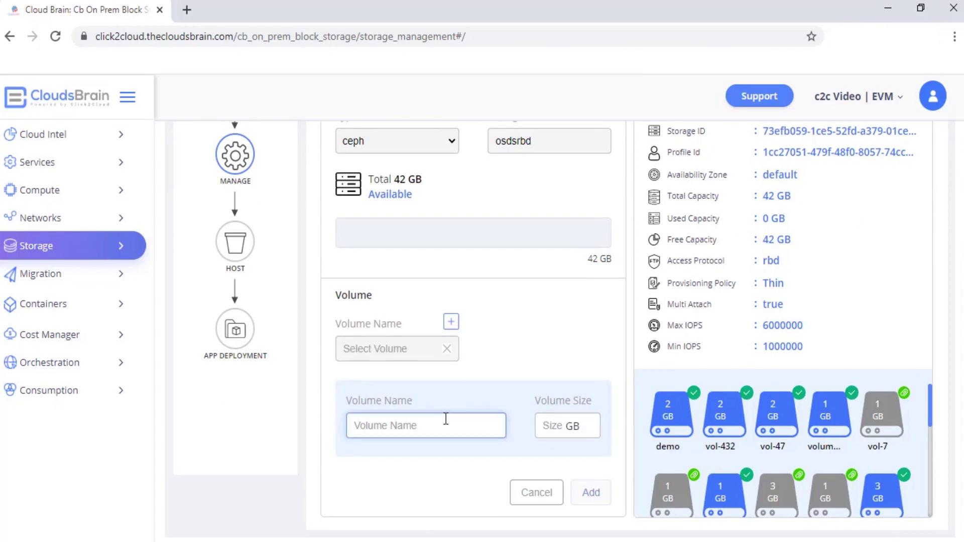
{"action": "type", "text": "volume123"}
Set the size of volume123 to 1 GB and add the volume to the pool.
{"action": "left_click", "coordinate": [586, 424]}
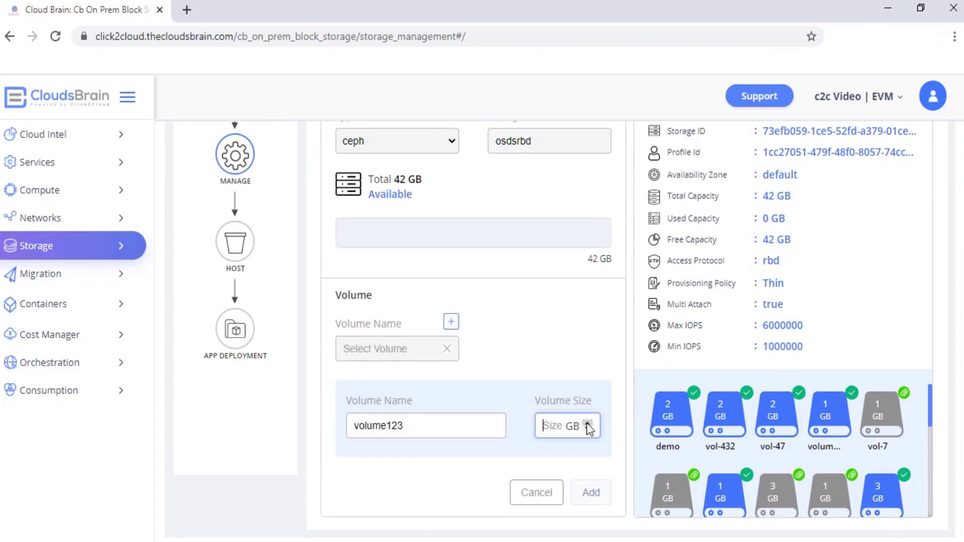
{"action": "left_click", "coordinate": [587, 423]}
{"action": "left_click", "coordinate": [587, 423]}
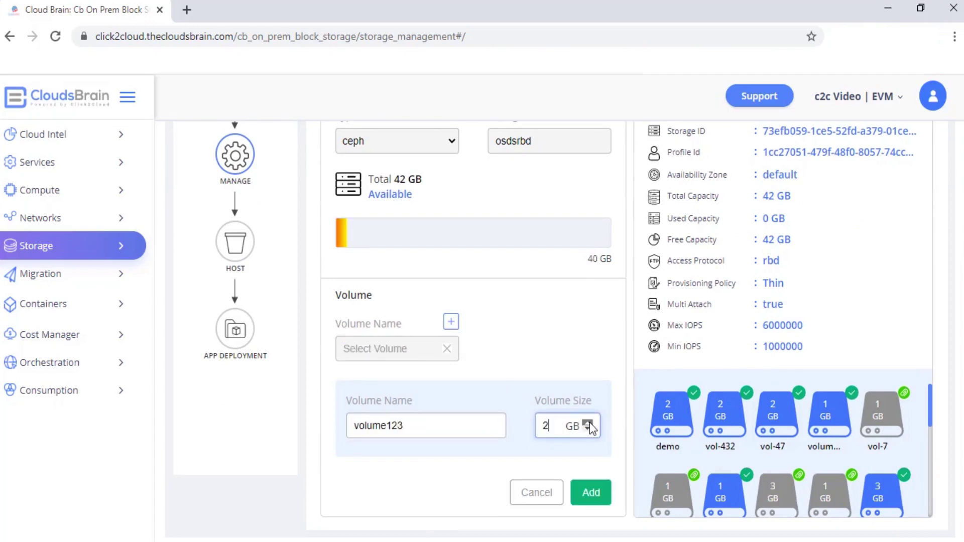
{"action": "left_click", "coordinate": [589, 423]}
{"action": "left_click", "coordinate": [590, 423]}
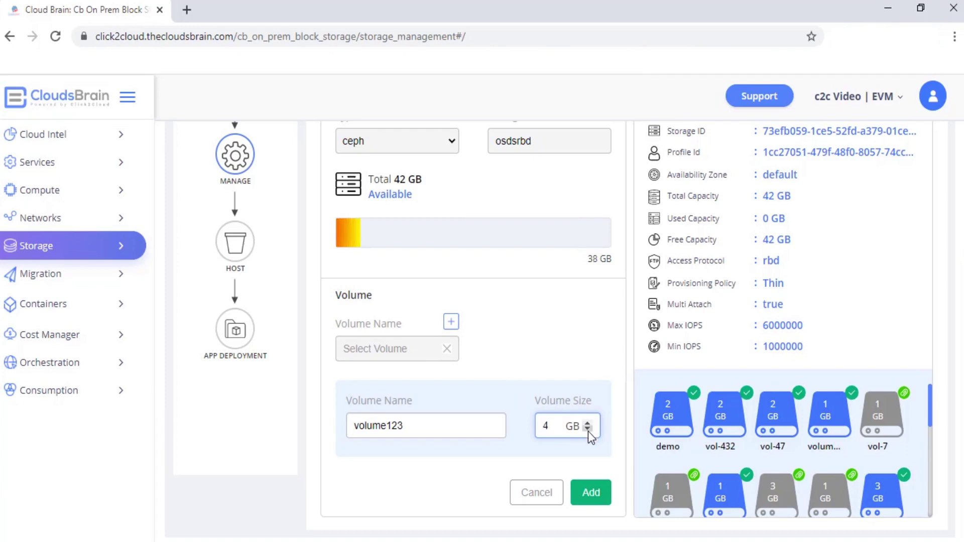
{"action": "left_click", "coordinate": [589, 432]}
{"action": "left_click", "coordinate": [588, 432]}
{"action": "left_click", "coordinate": [588, 432]}
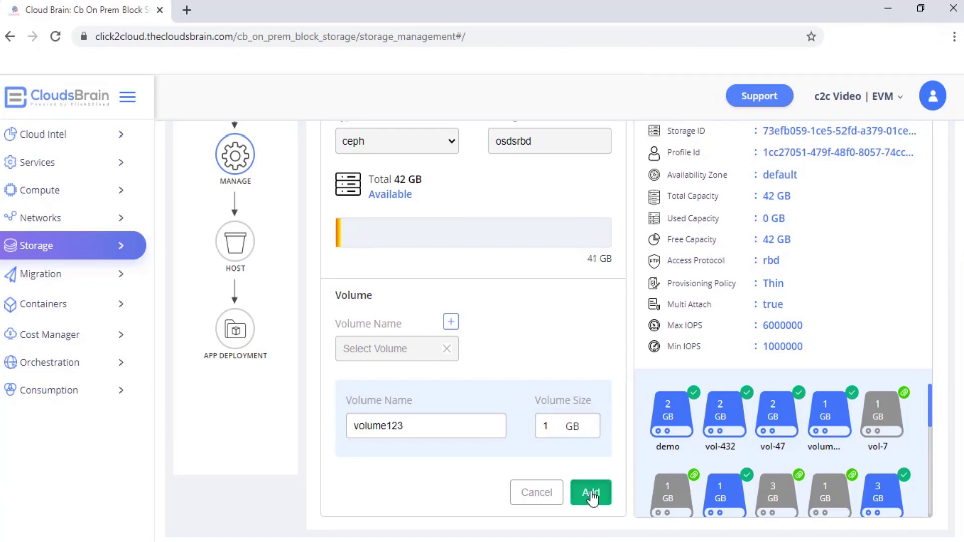
{"action": "left_click", "coordinate": [591, 494]}
{"action": "left_click_drag", "start_coordinate": [540, 174], "coordinate": [724, 171]}
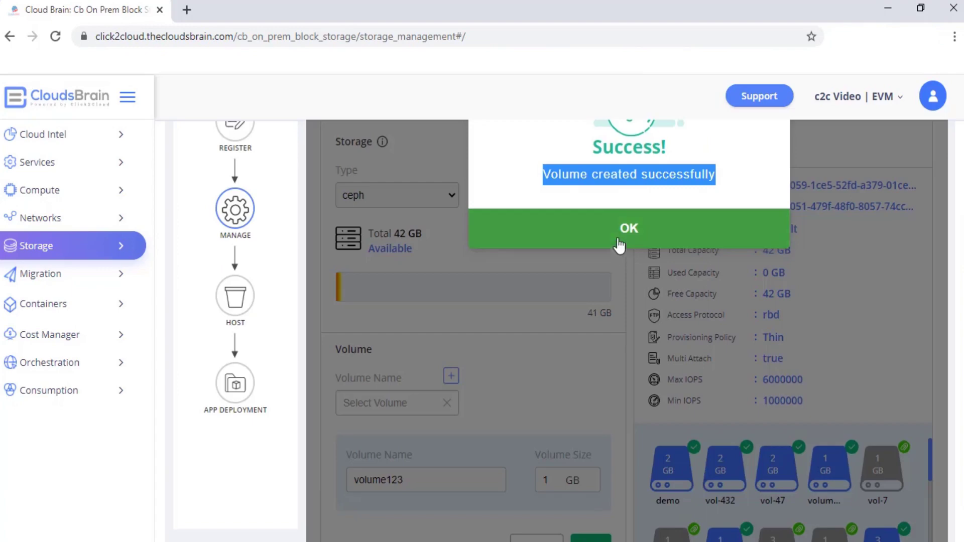
{"action": "left_click", "coordinate": [683, 237]}
Browse the pool's volumes and their statuses, and search the volume selector for "vol", clearing the search again.
{"action": "scroll", "coordinate": [769, 449], "scroll_direction": "down", "scroll_amount": 5}
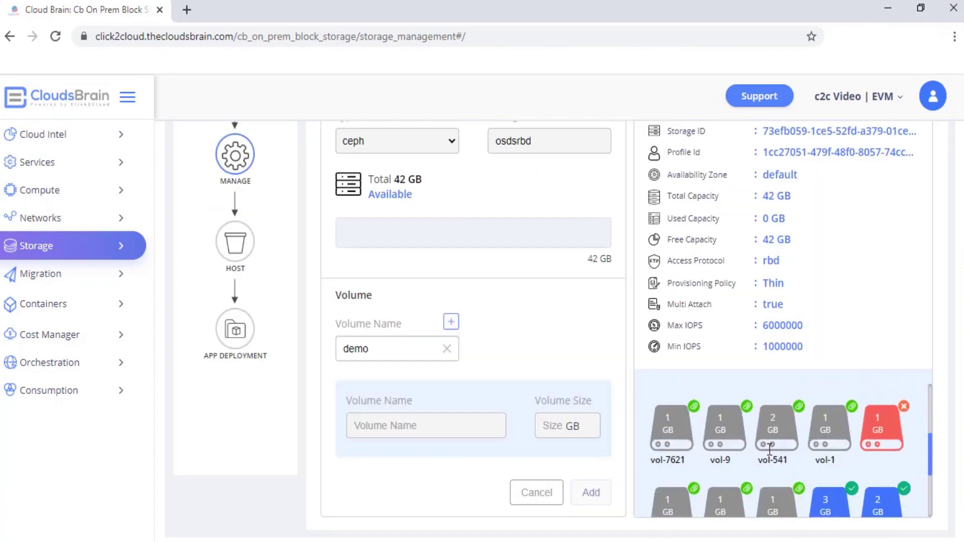
{"action": "scroll", "coordinate": [769, 449], "scroll_direction": "up", "scroll_amount": 5}
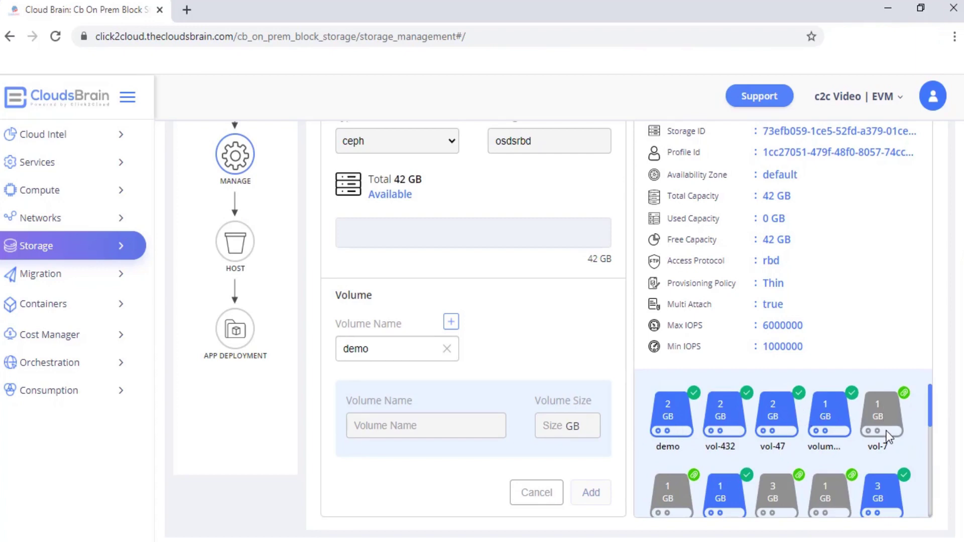
{"action": "scroll", "coordinate": [887, 423], "scroll_direction": "down", "scroll_amount": 2}
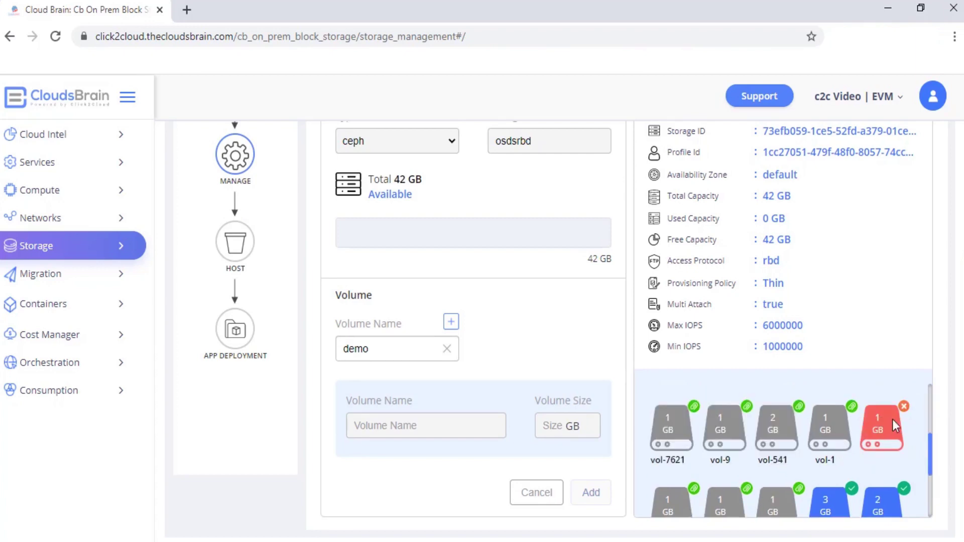
{"action": "scroll", "coordinate": [896, 424], "scroll_direction": "up", "scroll_amount": 2}
{"action": "left_click", "coordinate": [430, 349]}
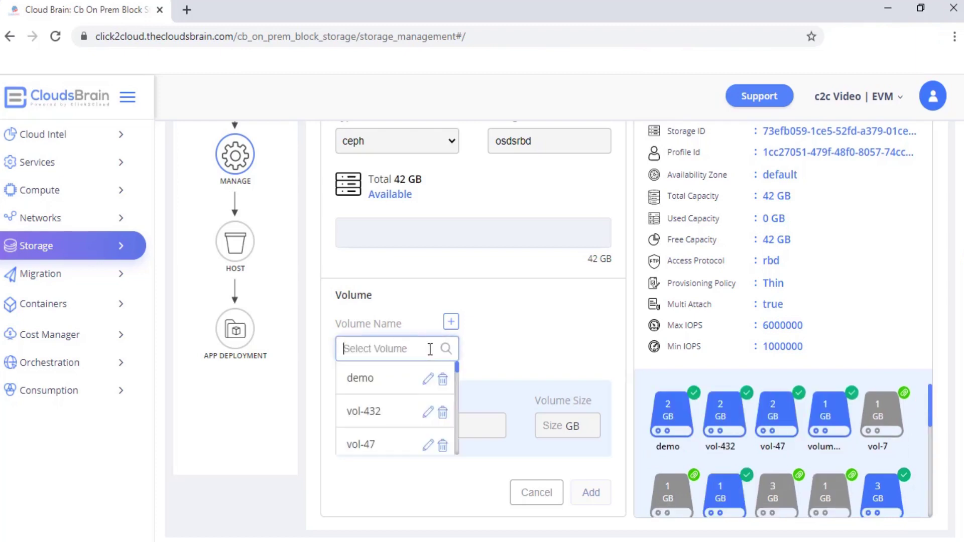
{"action": "type", "text": "vol"}
{"action": "left_click", "coordinate": [447, 348]}
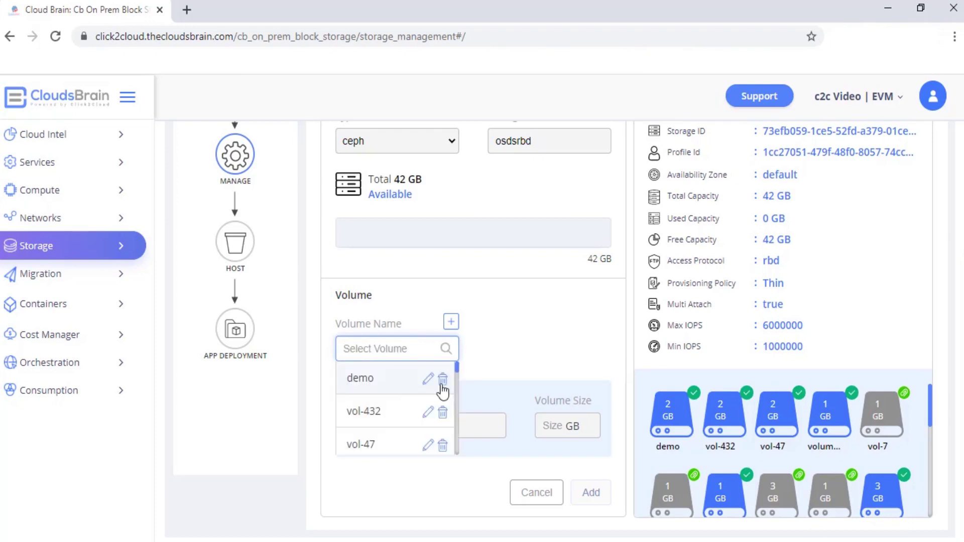
Try setting the volume size to 5 GB in the volume form.
{"action": "left_click", "coordinate": [587, 424]}
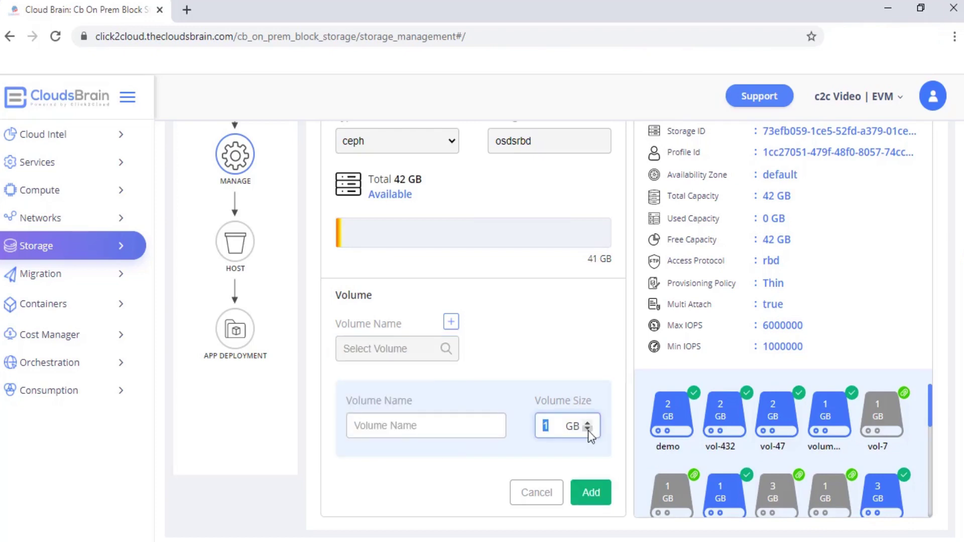
{"action": "type", "text": "3"}
{"action": "left_click", "coordinate": [588, 424]}
{"action": "left_click", "coordinate": [587, 424]}
{"action": "left_click", "coordinate": [587, 424]}
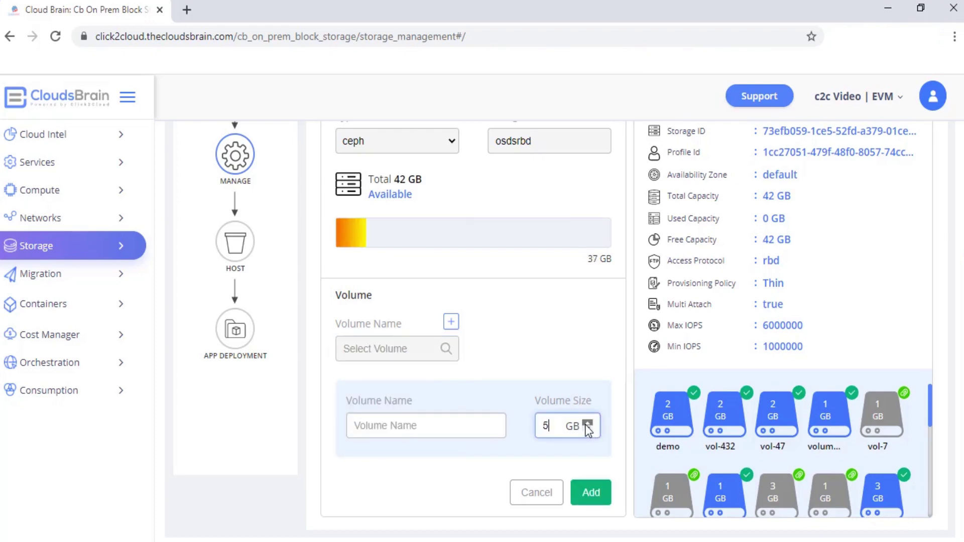
{"action": "scroll", "coordinate": [473, 365], "scroll_direction": "up", "scroll_amount": 4}
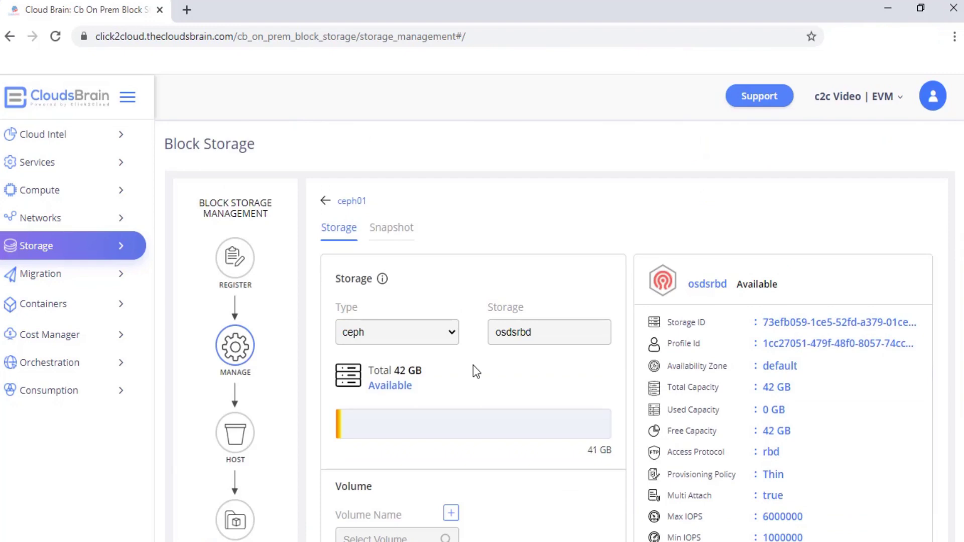
Start a new snapshot on the ceph01 device and choose volume123 as its source volume.
{"action": "left_click", "coordinate": [392, 230]}
{"action": "scroll", "coordinate": [572, 373], "scroll_direction": "down", "scroll_amount": 1}
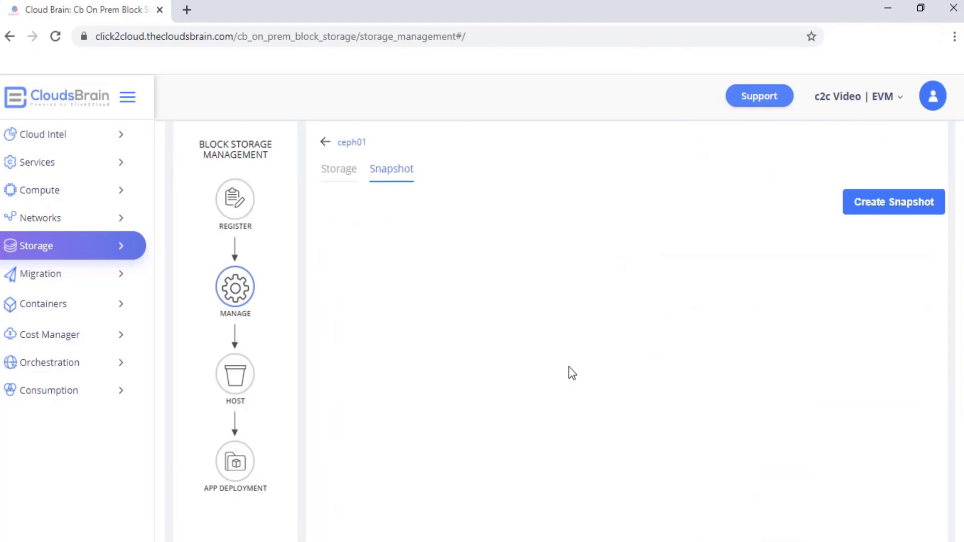
{"action": "scroll", "coordinate": [615, 499], "scroll_direction": "up", "scroll_amount": 1}
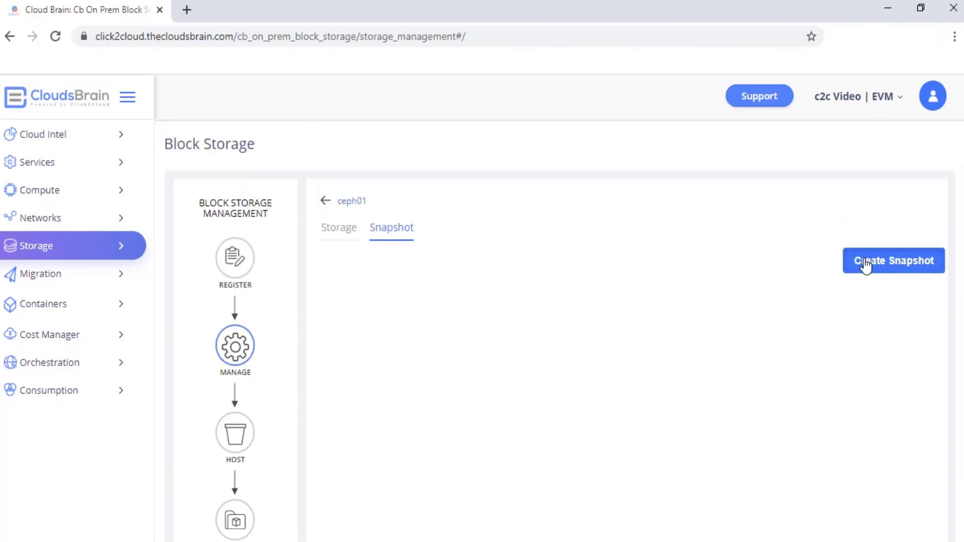
{"action": "left_click", "coordinate": [864, 265]}
{"action": "left_click", "coordinate": [572, 351]}
{"action": "left_click", "coordinate": [568, 318]}
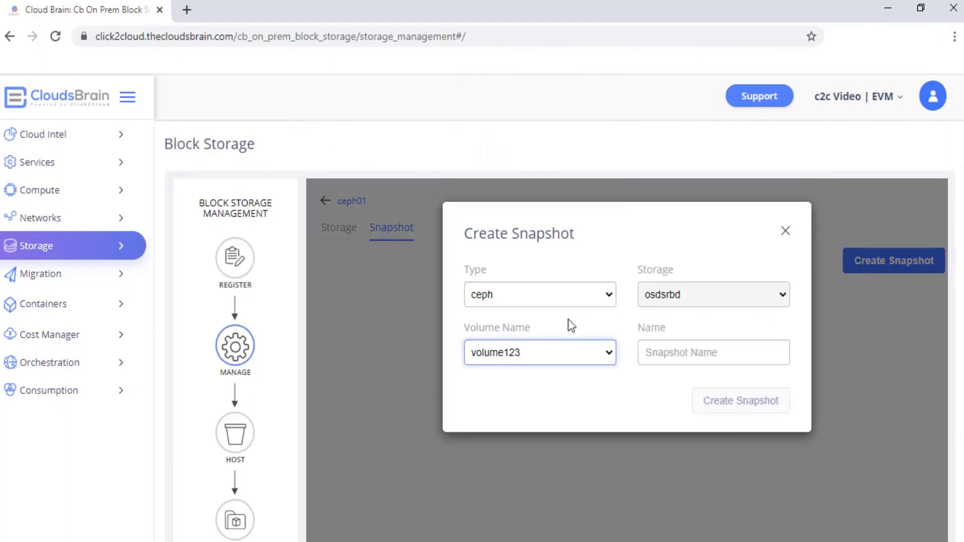
Name the snapshot snapshot123, create it and check the details on its card.
{"action": "left_click", "coordinate": [740, 352]}
{"action": "type", "text": "snapshot"}
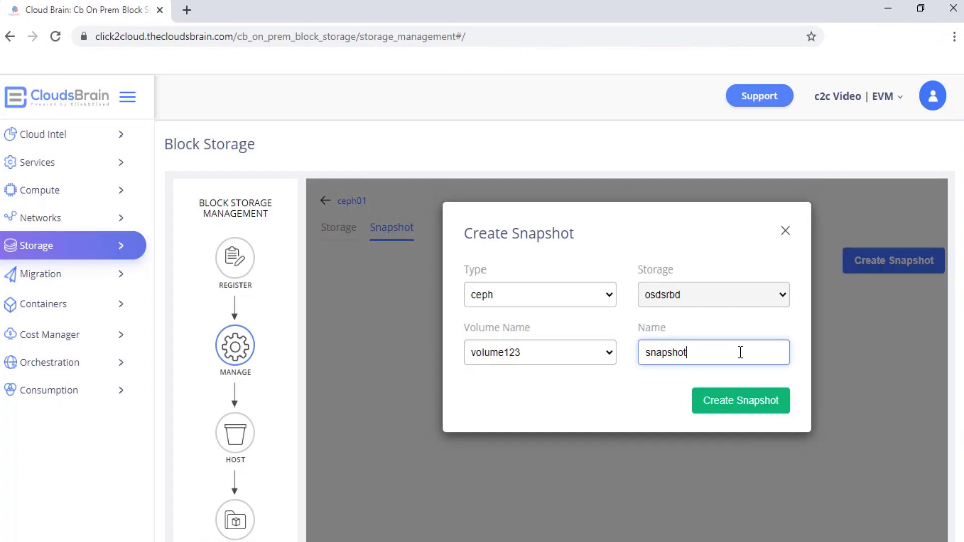
{"action": "type", "text": "123"}
{"action": "left_click", "coordinate": [736, 401]}
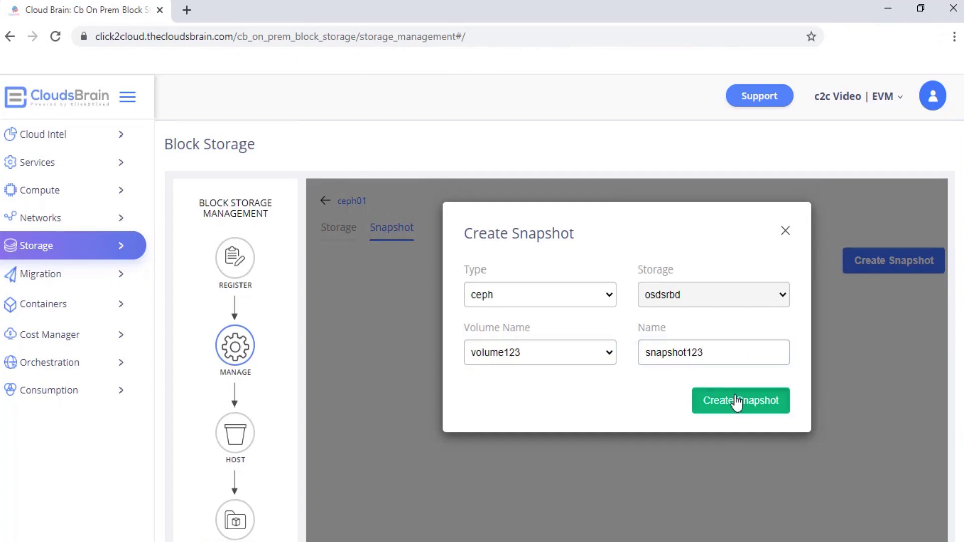
{"action": "left_click_drag", "start_coordinate": [537, 252], "coordinate": [583, 254]}
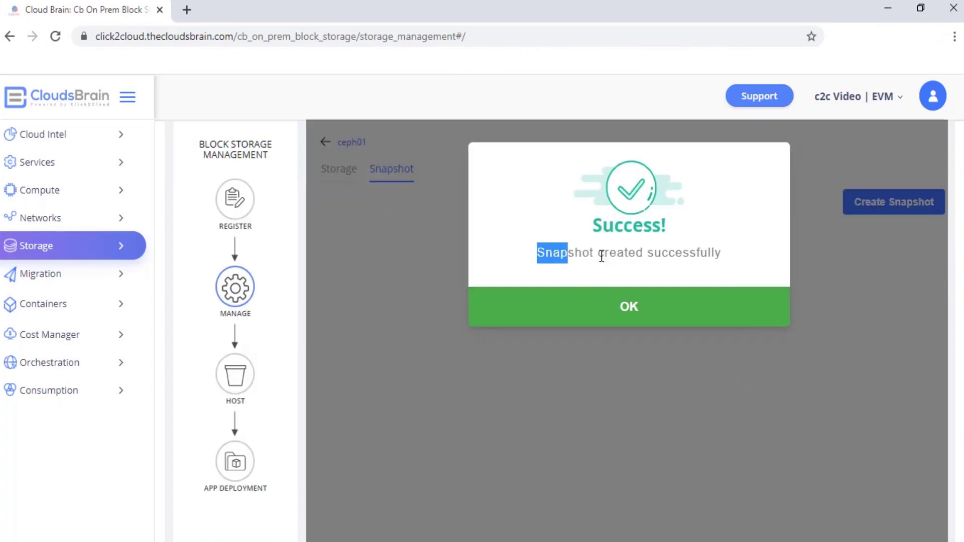
{"action": "left_click", "coordinate": [639, 316]}
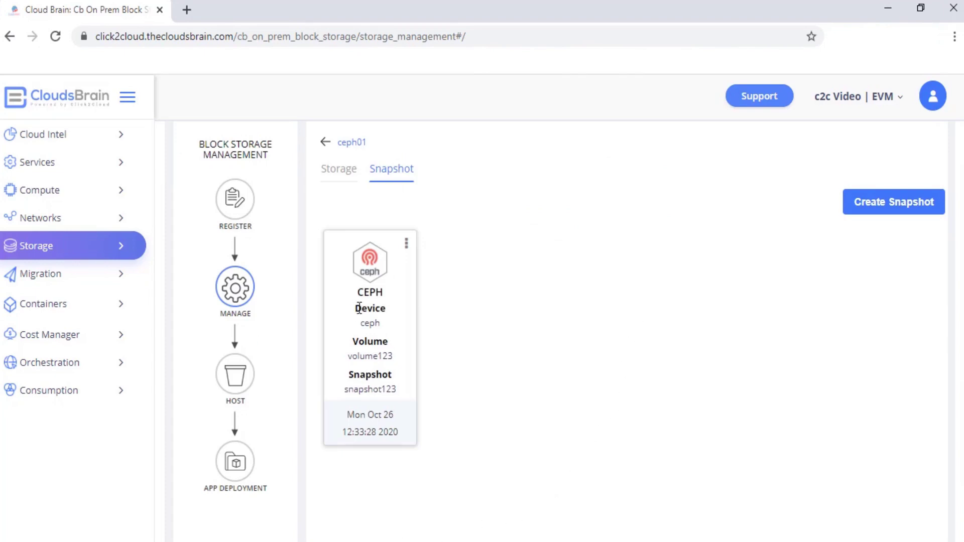
{"action": "left_click_drag", "start_coordinate": [357, 309], "coordinate": [392, 308]}
{"action": "left_click", "coordinate": [354, 346]}
{"action": "left_click_drag", "start_coordinate": [345, 389], "coordinate": [408, 394]}
{"action": "left_click_drag", "start_coordinate": [338, 433], "coordinate": [424, 439]}
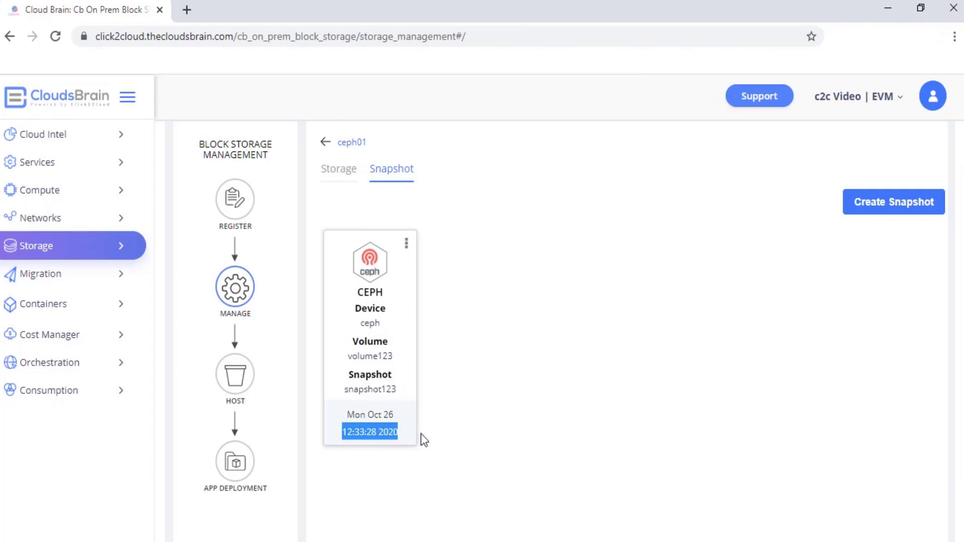
Start a new host in the host stage, name it host 123 and set its OS type to Linux.
{"action": "left_click", "coordinate": [234, 374]}
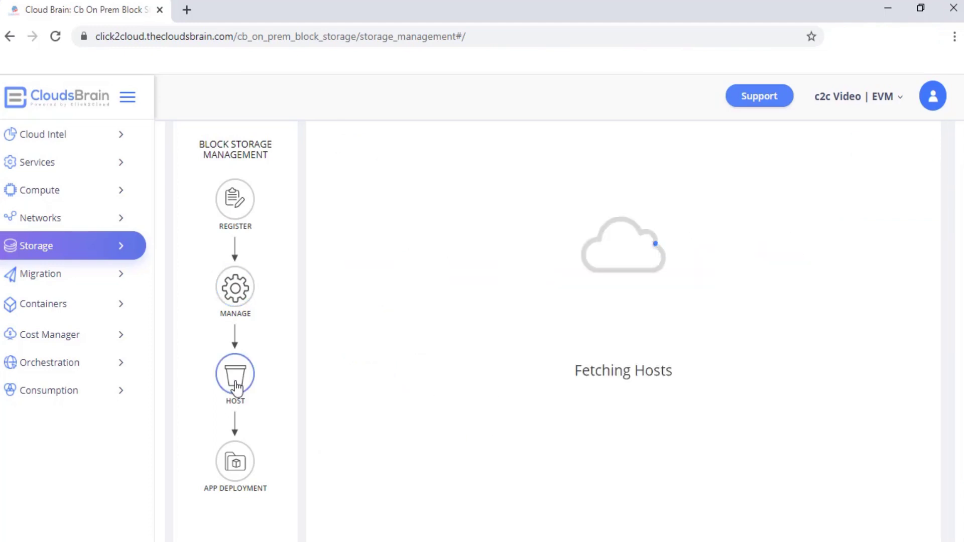
{"action": "left_click", "coordinate": [870, 150]}
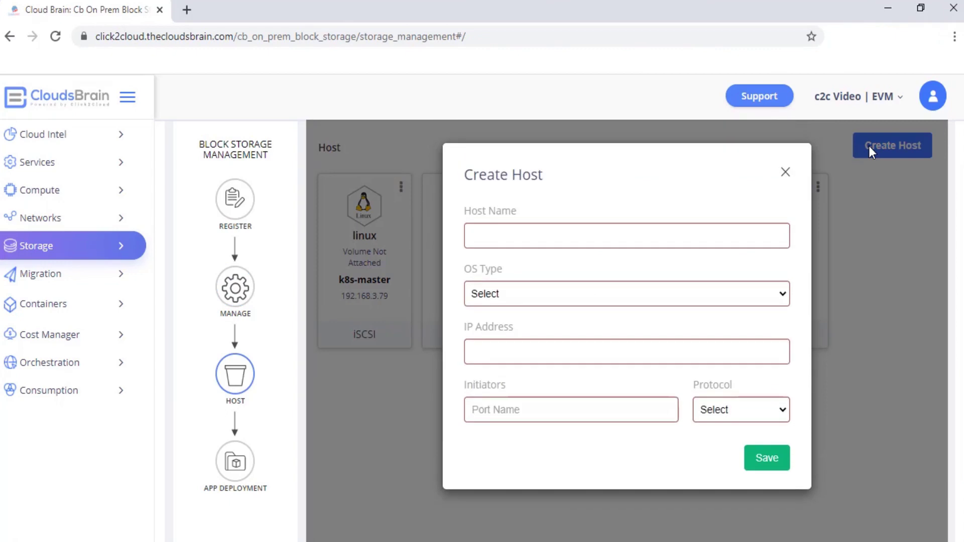
{"action": "left_click", "coordinate": [579, 234]}
{"action": "type", "text": "host 123"}
{"action": "left_click", "coordinate": [781, 294]}
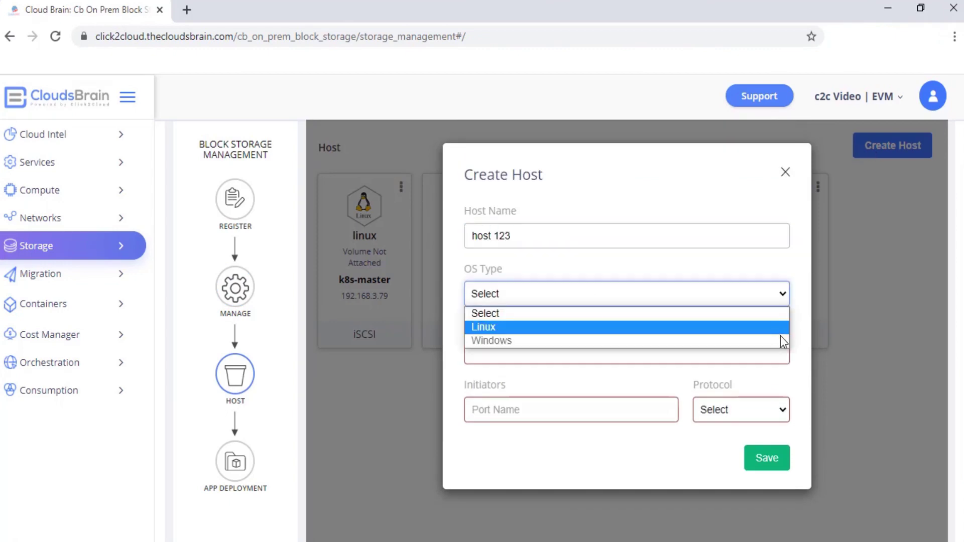
{"action": "left_click", "coordinate": [781, 326]}
Give the host the IP address 192.123.48.5, initiator port123 and protocol iSCSI, and save it.
{"action": "left_click", "coordinate": [513, 352]}
{"action": "type", "text": "192.123.48.5"}
{"action": "left_click", "coordinate": [500, 407]}
{"action": "type", "text": "port123"}
{"action": "left_click", "coordinate": [770, 409]}
{"action": "left_click", "coordinate": [768, 441]}
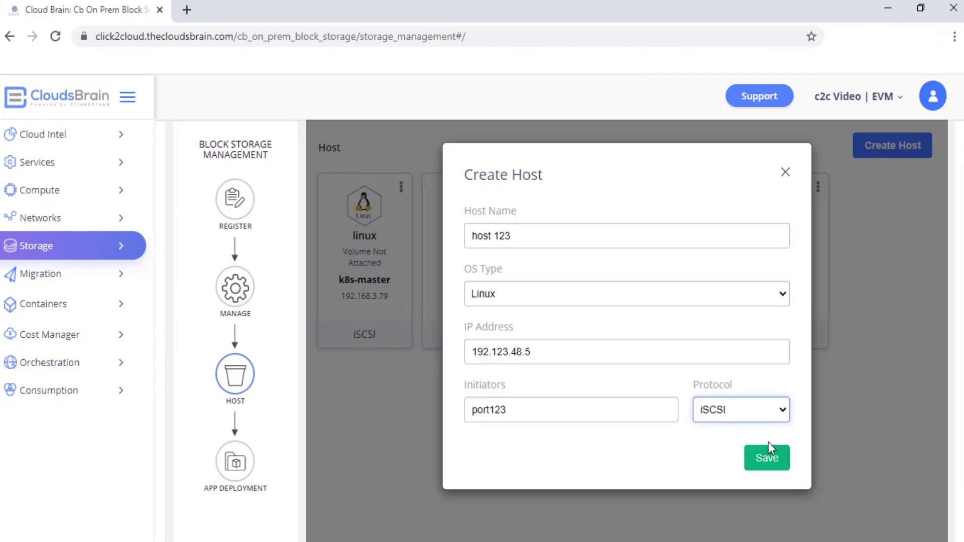
{"action": "left_click", "coordinate": [762, 458]}
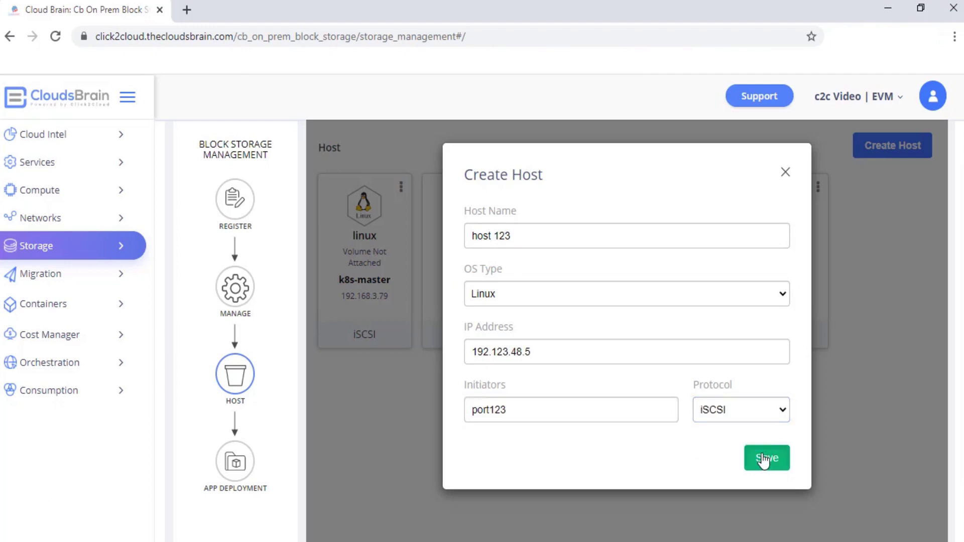
{"action": "left_click", "coordinate": [633, 307]}
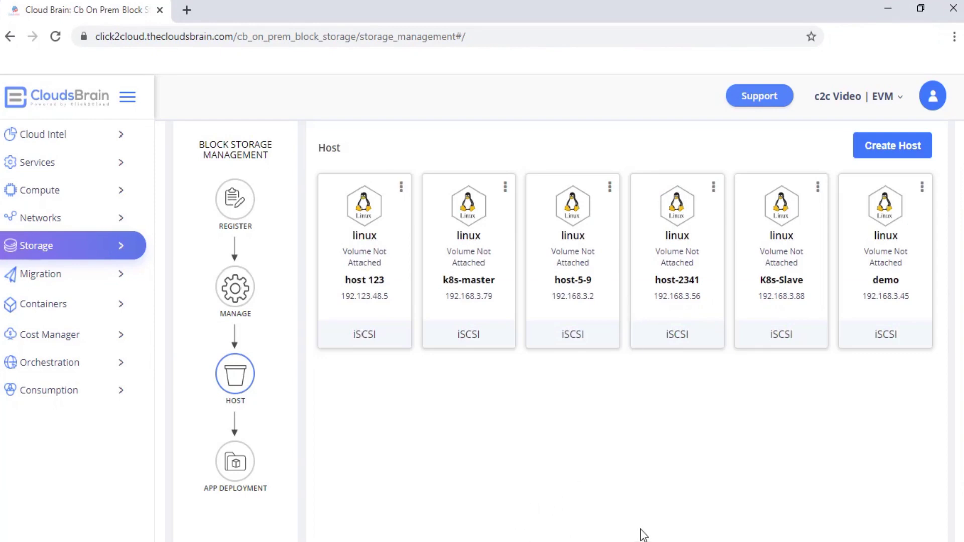
Attach volume123 of the Ceph device to host 123.
{"action": "left_click", "coordinate": [401, 187]}
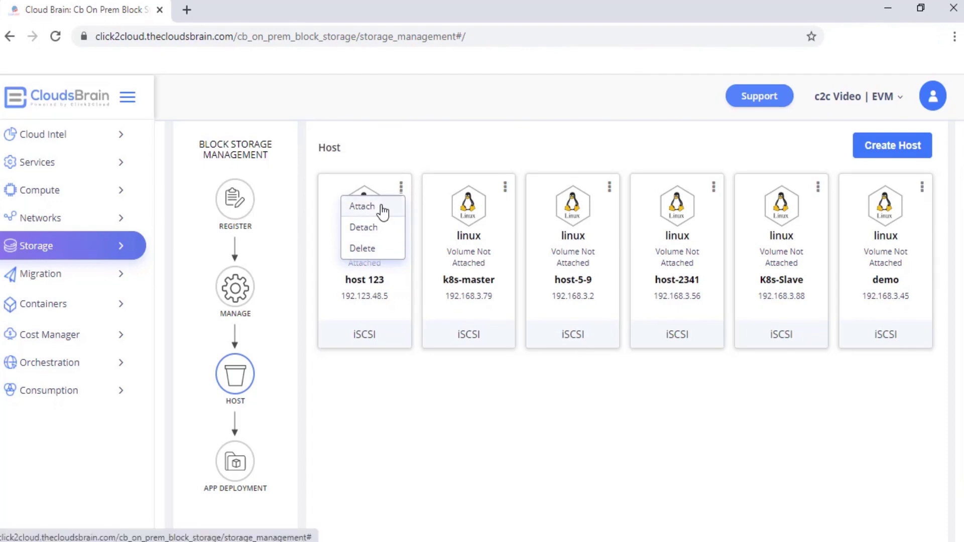
{"action": "left_click", "coordinate": [378, 207]}
{"action": "left_click", "coordinate": [592, 235]}
{"action": "left_click", "coordinate": [608, 275]}
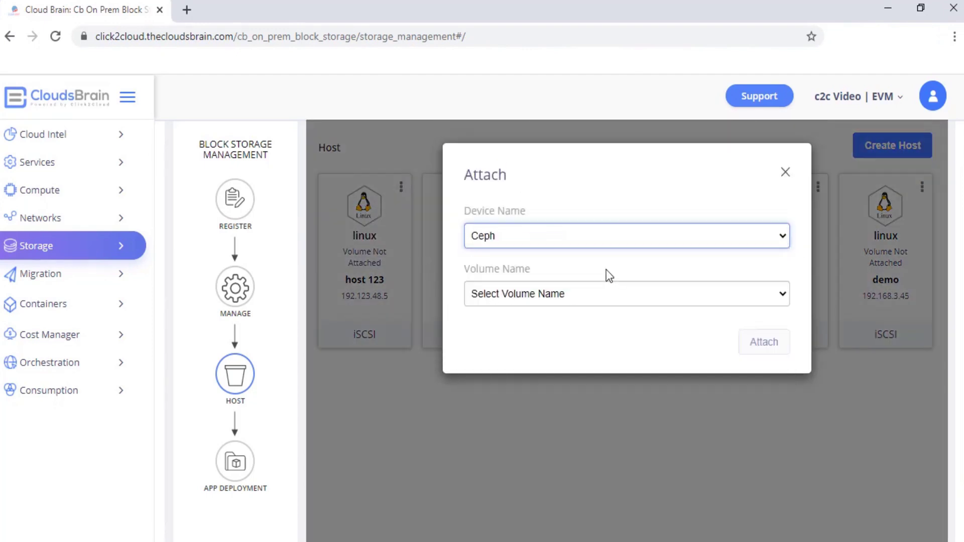
{"action": "left_click", "coordinate": [605, 294]}
{"action": "left_click", "coordinate": [689, 444]}
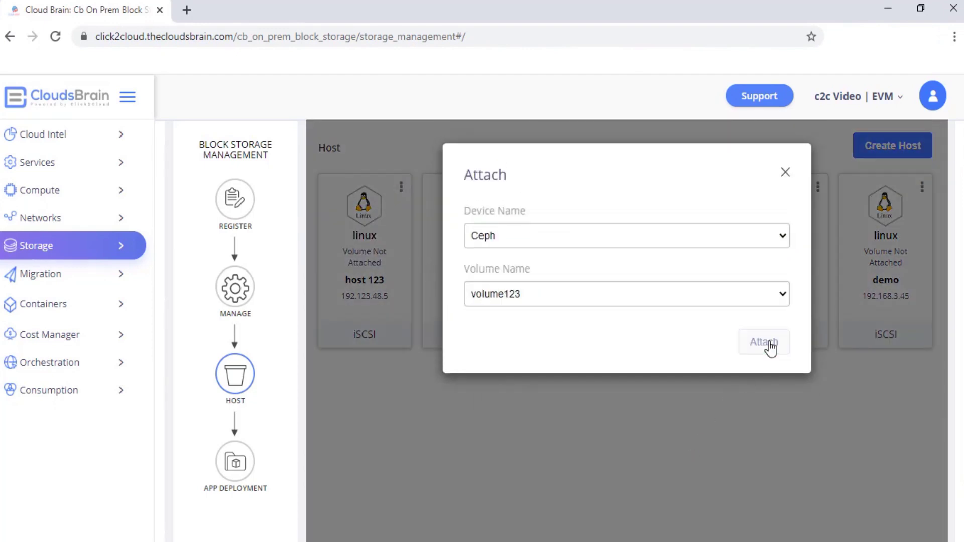
{"action": "left_click", "coordinate": [769, 346]}
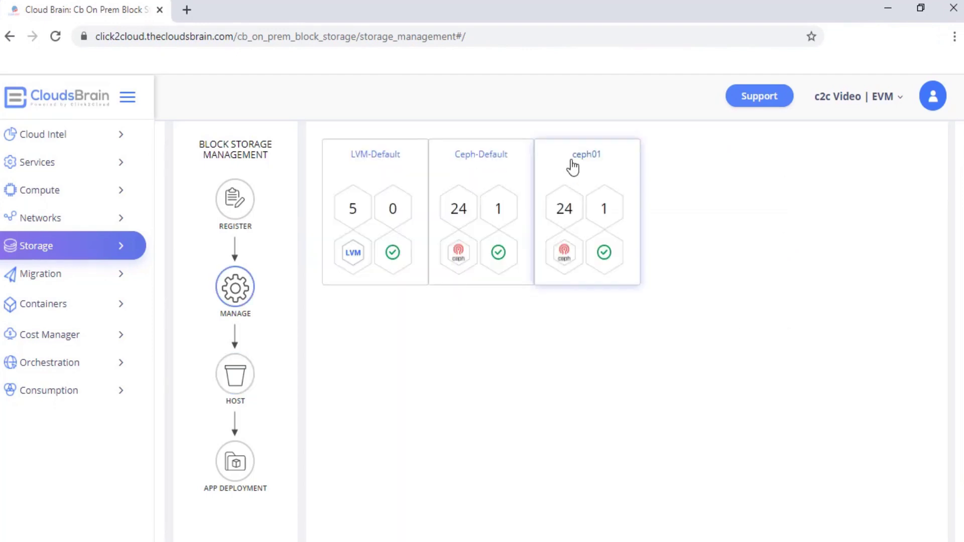
Check the volumes on the Ceph-Default device and start detaching a volume from host 123.
{"action": "left_click", "coordinate": [490, 161]}
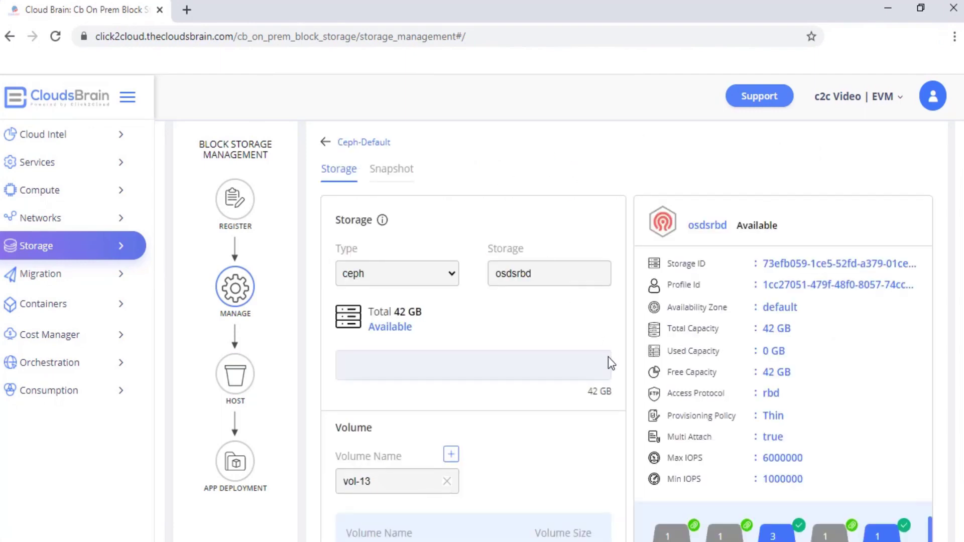
{"action": "scroll", "coordinate": [724, 384], "scroll_direction": "down", "scroll_amount": 3}
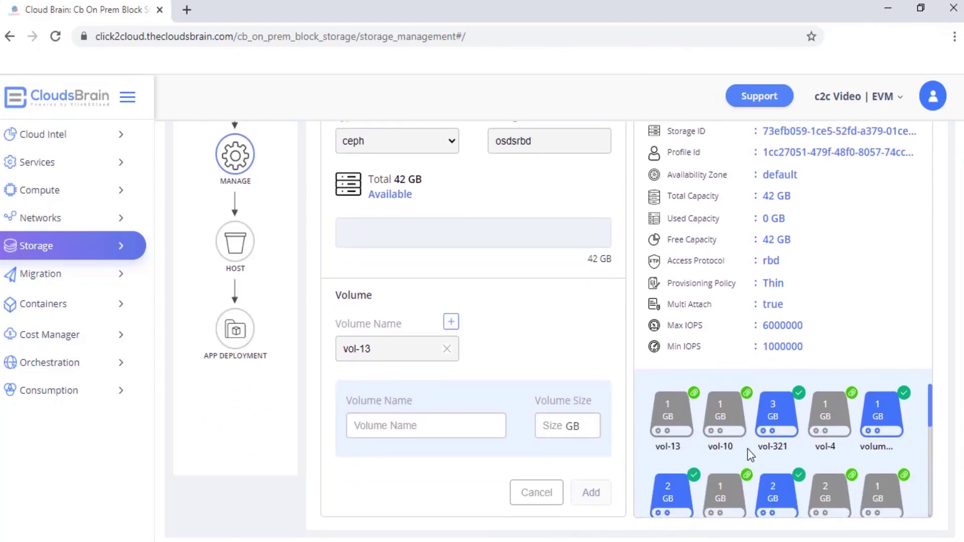
{"action": "scroll", "coordinate": [750, 454], "scroll_direction": "down", "scroll_amount": 2}
{"action": "scroll", "coordinate": [750, 455], "scroll_direction": "down", "scroll_amount": 1}
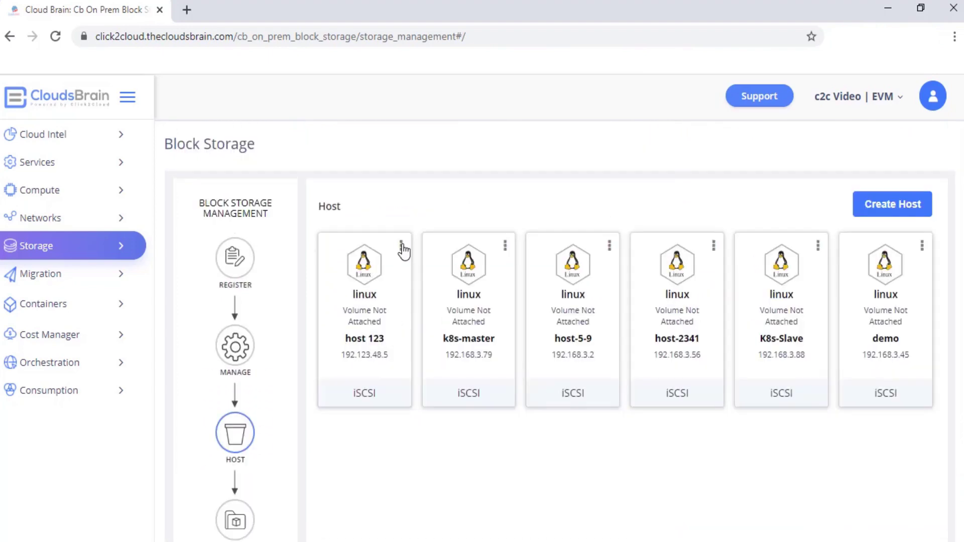
{"action": "left_click", "coordinate": [400, 246]}
{"action": "left_click", "coordinate": [378, 287]}
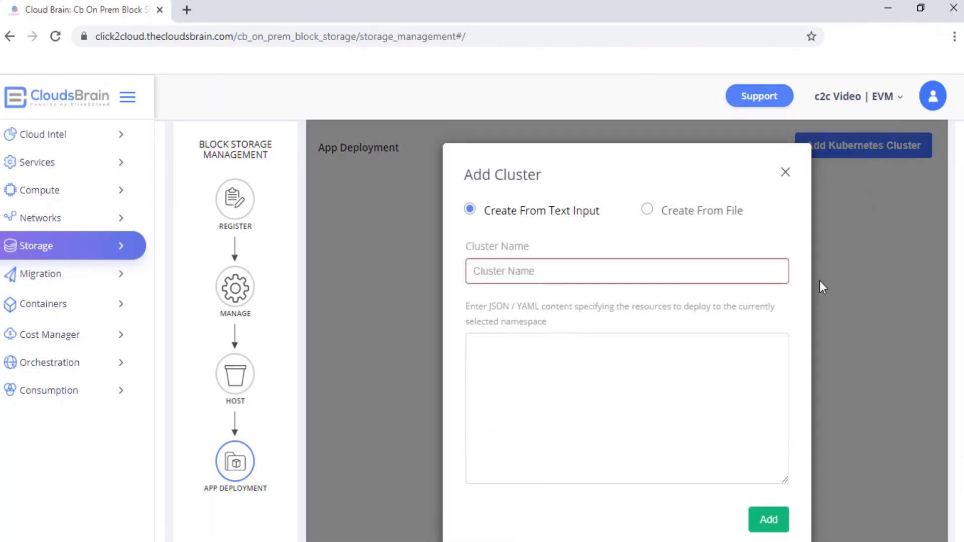
Add a Kubernetes cluster named ceph01 from text input, using the nginx YAML with the csi-pvc-opensdsplugin-block claim.
{"action": "left_click_drag", "start_coordinate": [469, 180], "coordinate": [542, 179]}
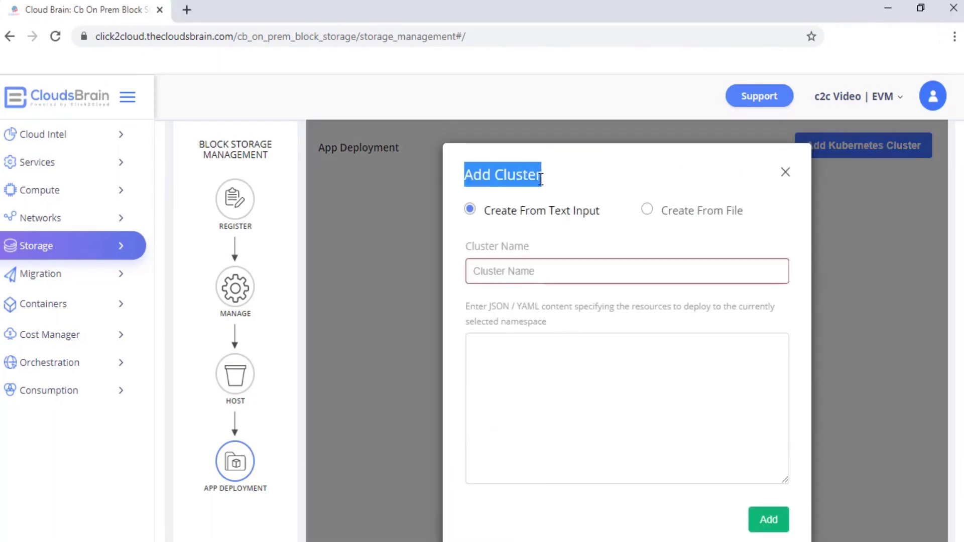
{"action": "left_click", "coordinate": [533, 230]}
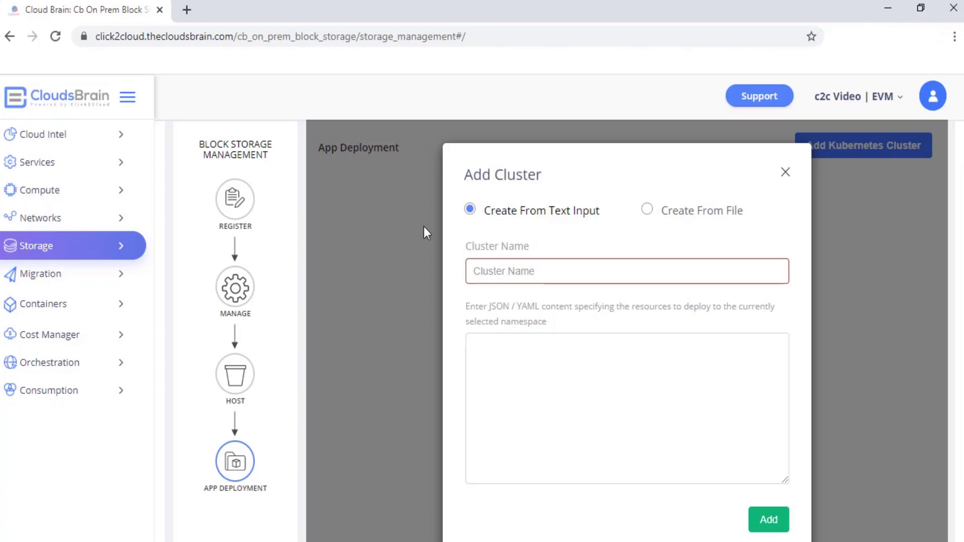
{"action": "left_click", "coordinate": [478, 271]}
{"action": "type", "text": "ceph01"}
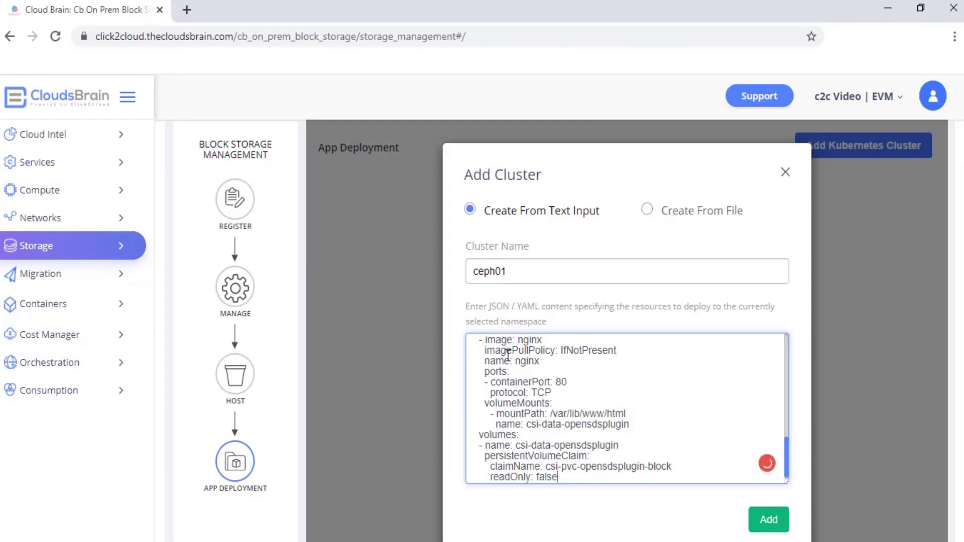
{"action": "left_click", "coordinate": [771, 526]}
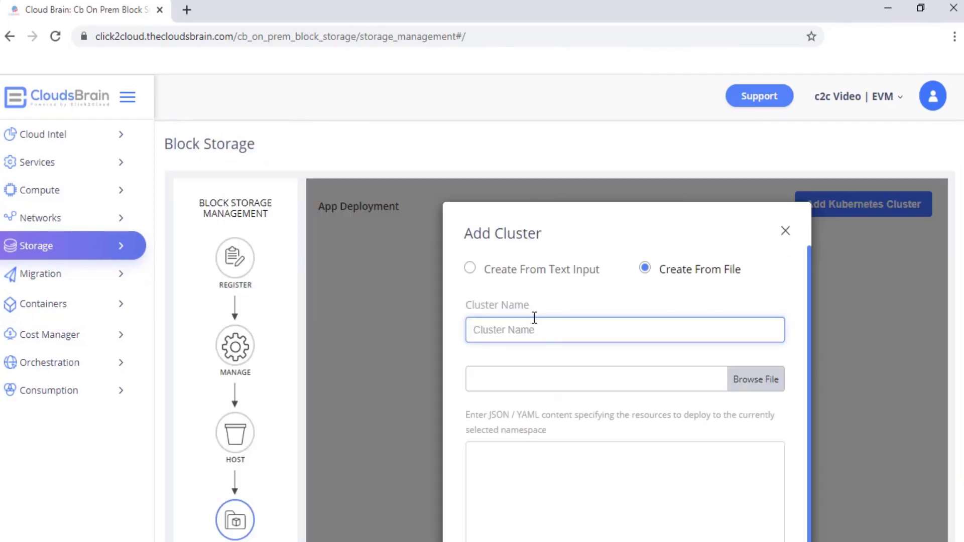
Add a Kubernetes cluster named ceph01 from the config file on the Desktop.
{"action": "type", "text": "ceph"}
{"action": "type", "text": "01"}
{"action": "left_click", "coordinate": [753, 381]}
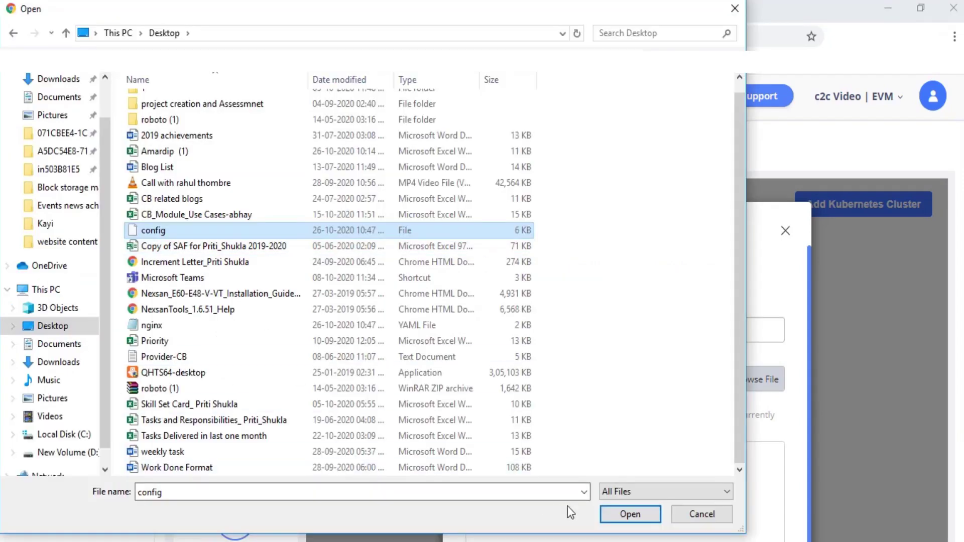
{"action": "left_click", "coordinate": [613, 511]}
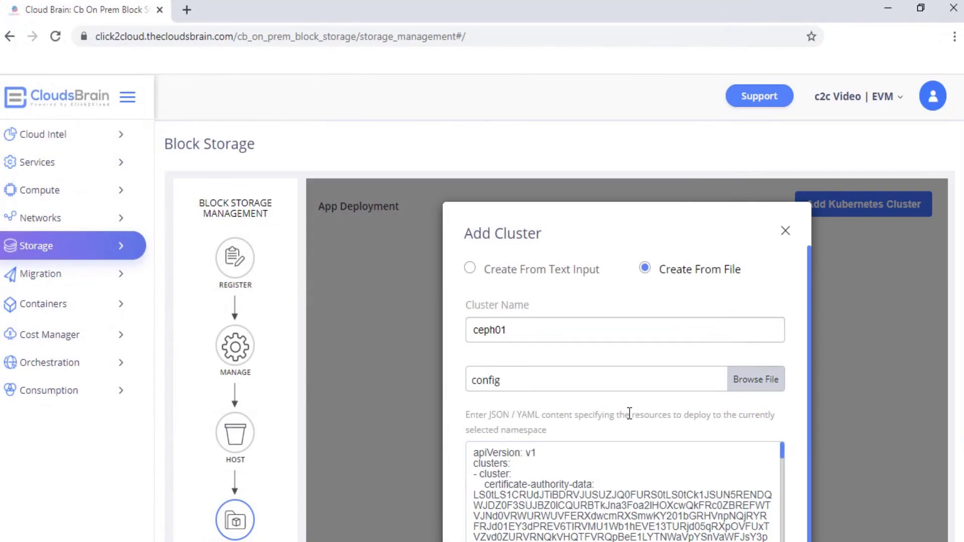
{"action": "scroll", "coordinate": [753, 422], "scroll_direction": "down", "scroll_amount": 2}
{"action": "scroll", "coordinate": [748, 402], "scroll_direction": "down", "scroll_amount": 2}
{"action": "scroll", "coordinate": [631, 323], "scroll_direction": "down", "scroll_amount": 8}
{"action": "scroll", "coordinate": [631, 323], "scroll_direction": "down", "scroll_amount": 4}
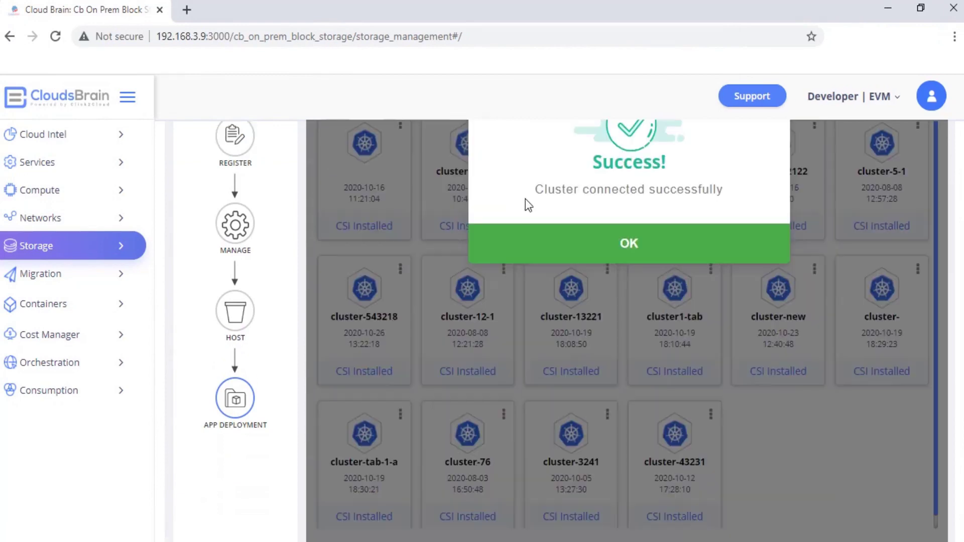
{"action": "left_click_drag", "start_coordinate": [535, 189], "coordinate": [744, 189]}
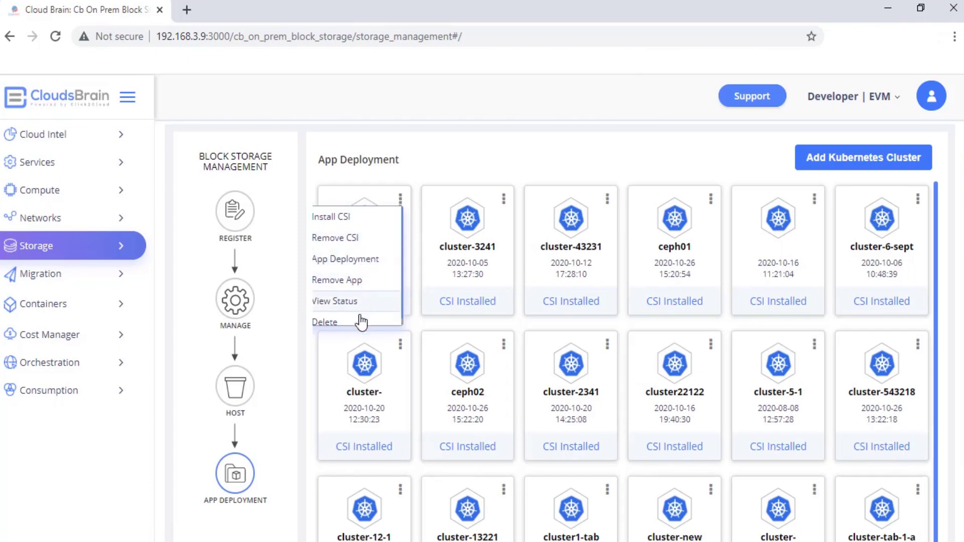
Install CSI on the ceph01 cluster.
{"action": "left_click", "coordinate": [503, 344]}
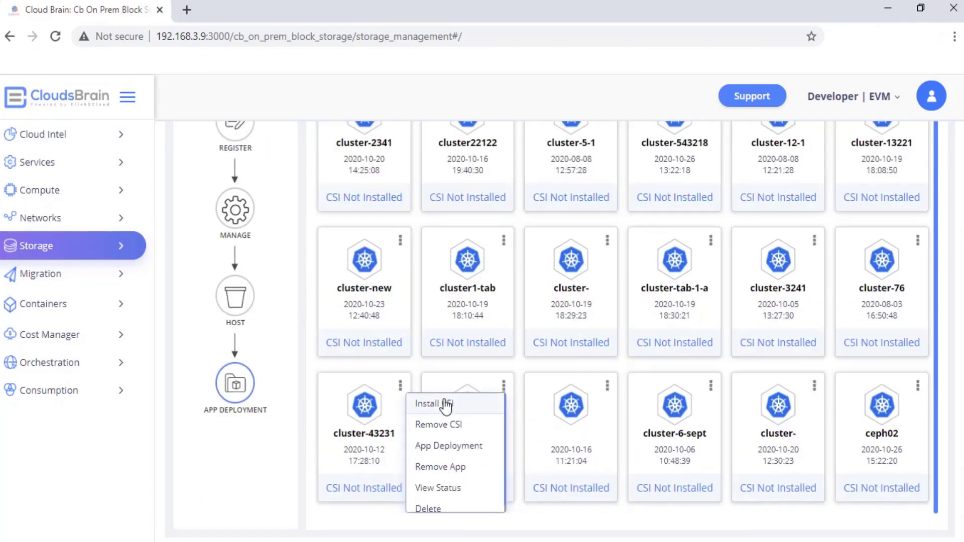
{"action": "left_click", "coordinate": [444, 402]}
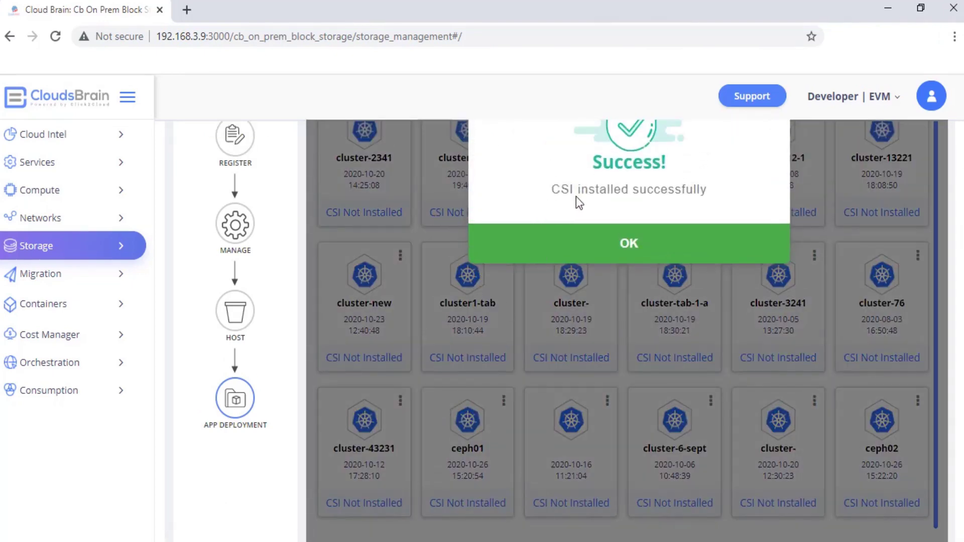
{"action": "left_click", "coordinate": [629, 246]}
Deploy an application from the nginx.yaml file to the cluster next to cluster-43231, dated 2020-10-16.
{"action": "left_click", "coordinate": [504, 400]}
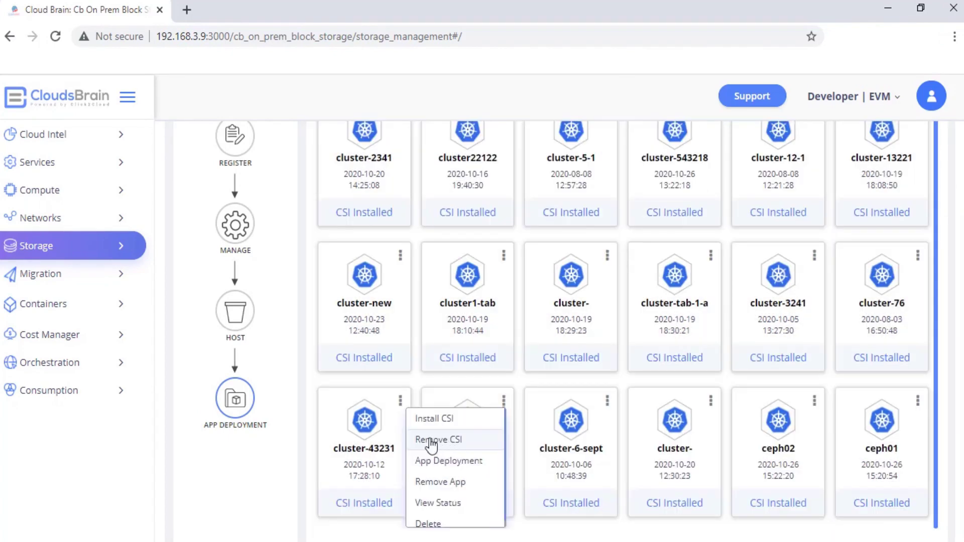
{"action": "left_click", "coordinate": [449, 460]}
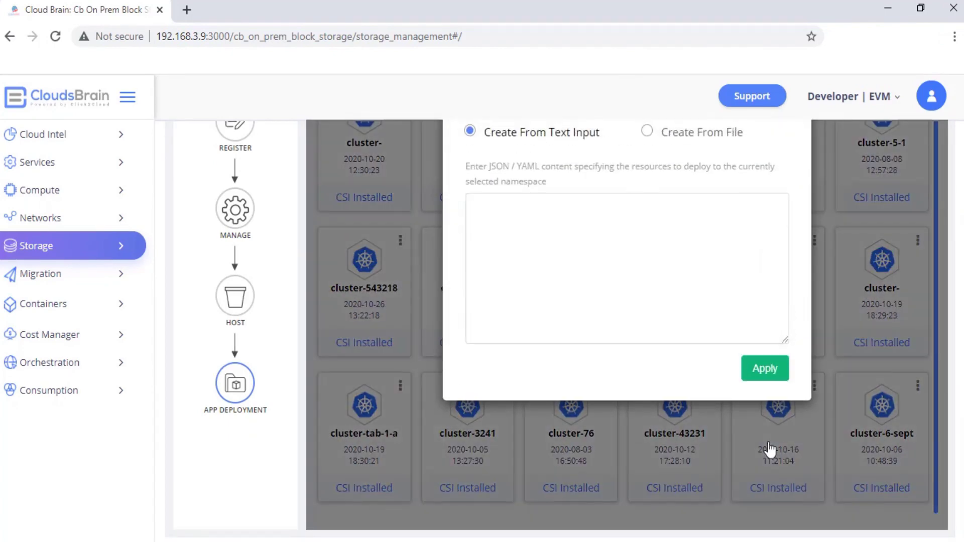
{"action": "scroll", "coordinate": [647, 378], "scroll_direction": "up", "scroll_amount": 1}
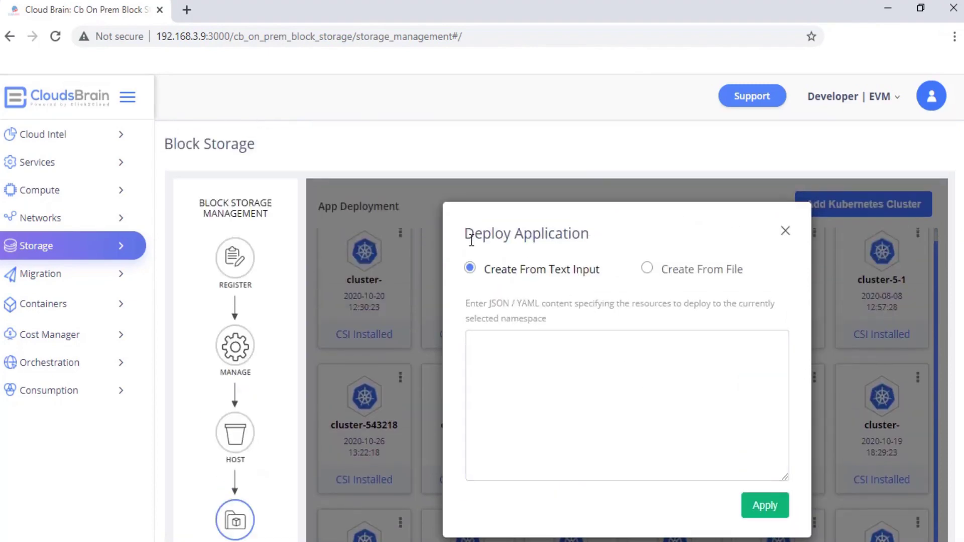
{"action": "triple_click", "coordinate": [486, 233]}
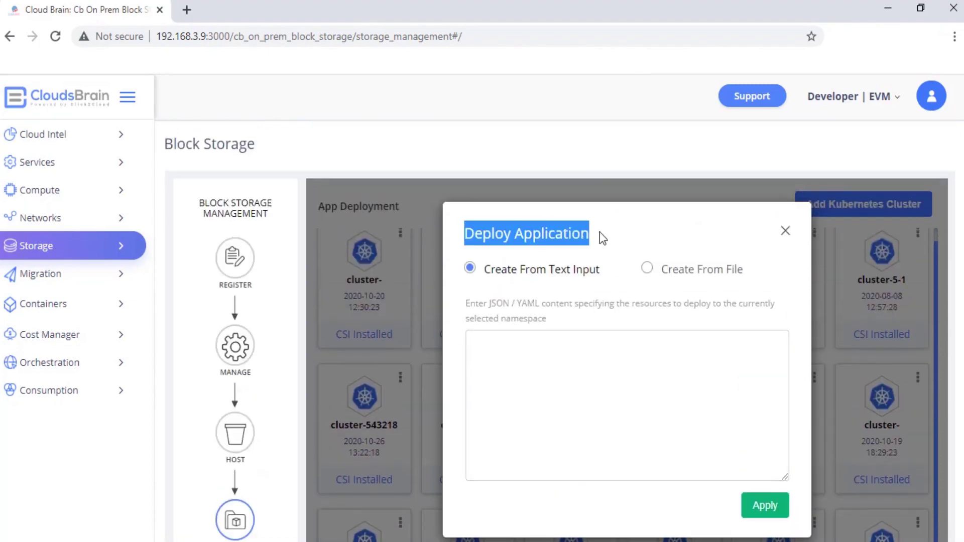
{"action": "left_click", "coordinate": [583, 288]}
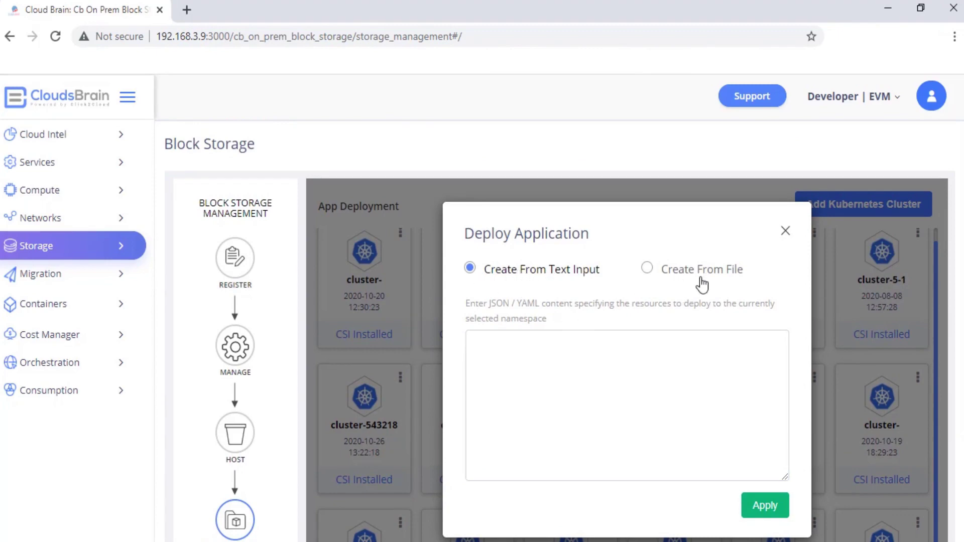
{"action": "left_click", "coordinate": [646, 268]}
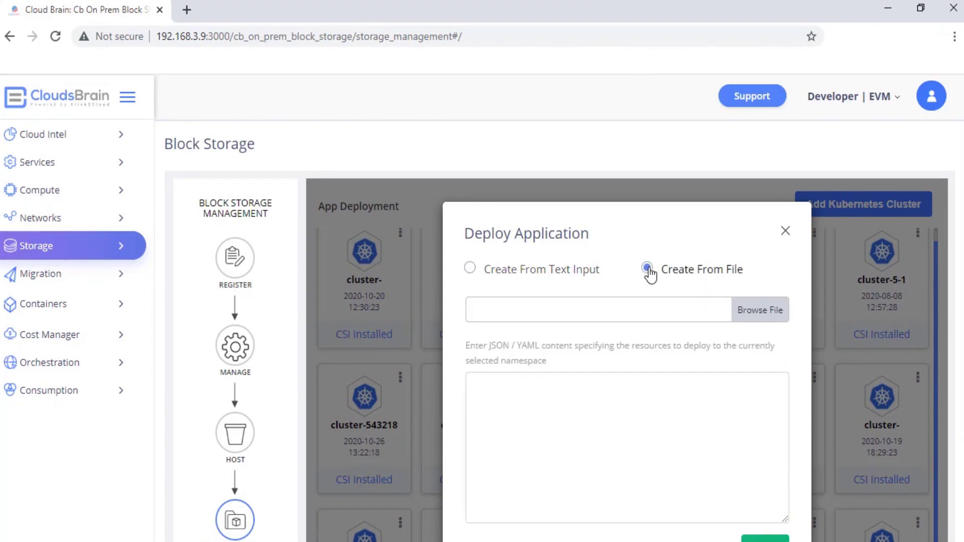
{"action": "left_click", "coordinate": [623, 508]}
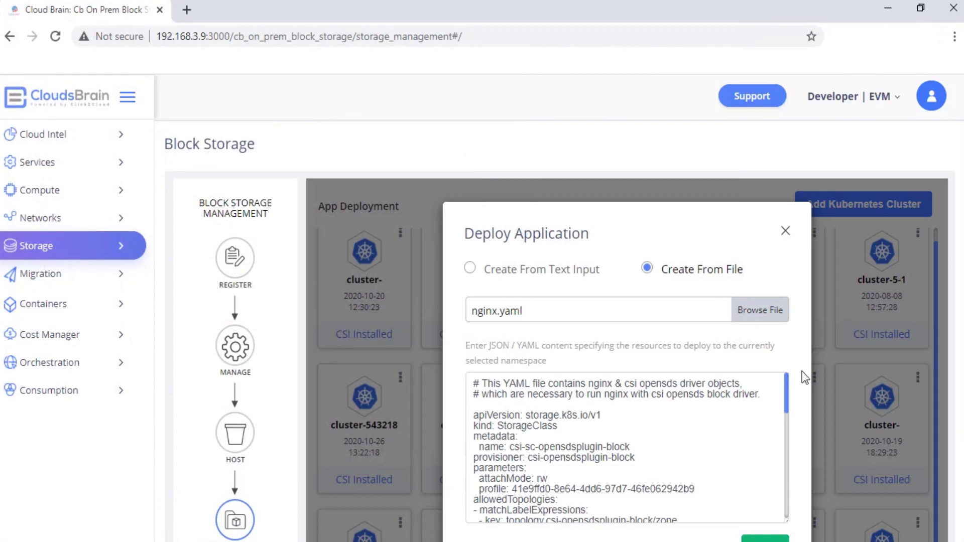
{"action": "scroll", "coordinate": [813, 377], "scroll_direction": "down", "scroll_amount": 3}
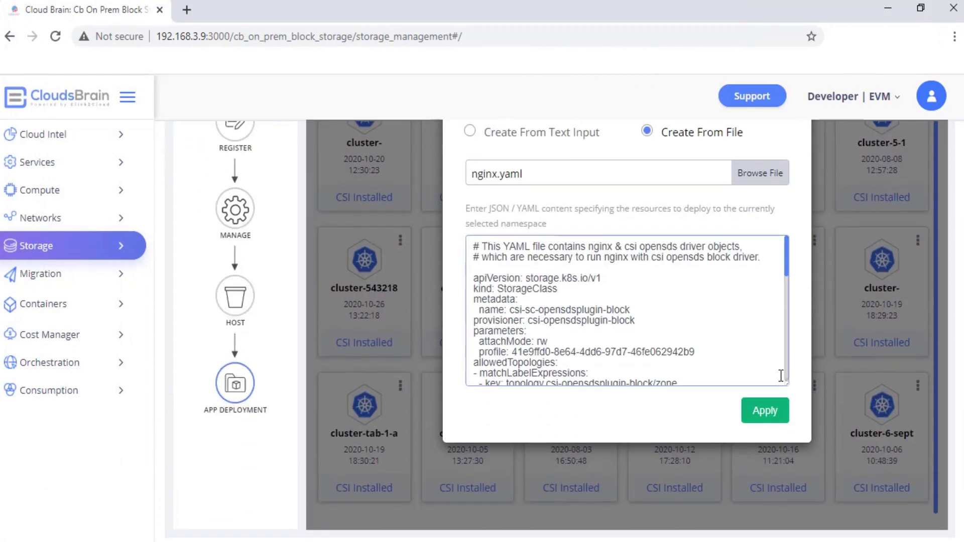
{"action": "left_click", "coordinate": [763, 415]}
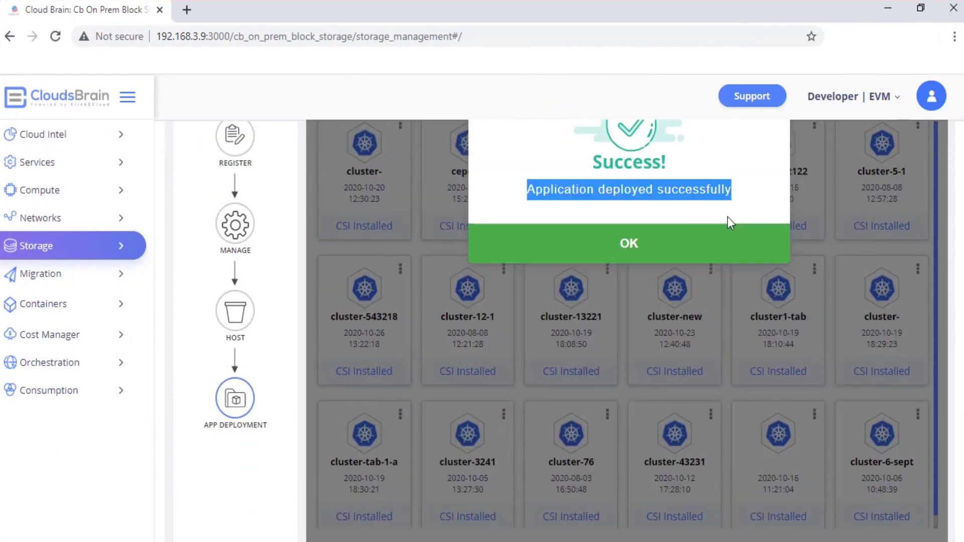
{"action": "left_click", "coordinate": [645, 249]}
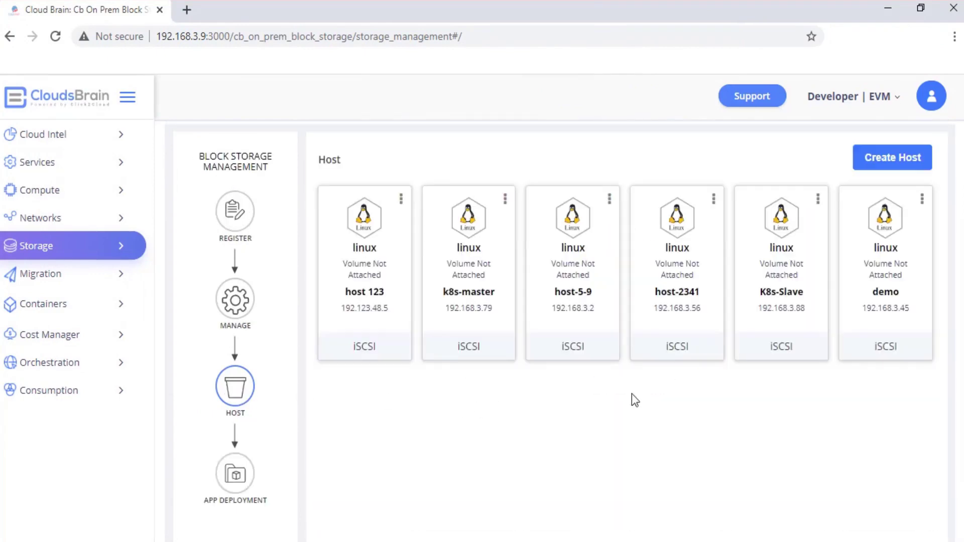
Remove the application defined in the nginx.yaml file from the cluster listed just before ceph01.
{"action": "left_click", "coordinate": [233, 306]}
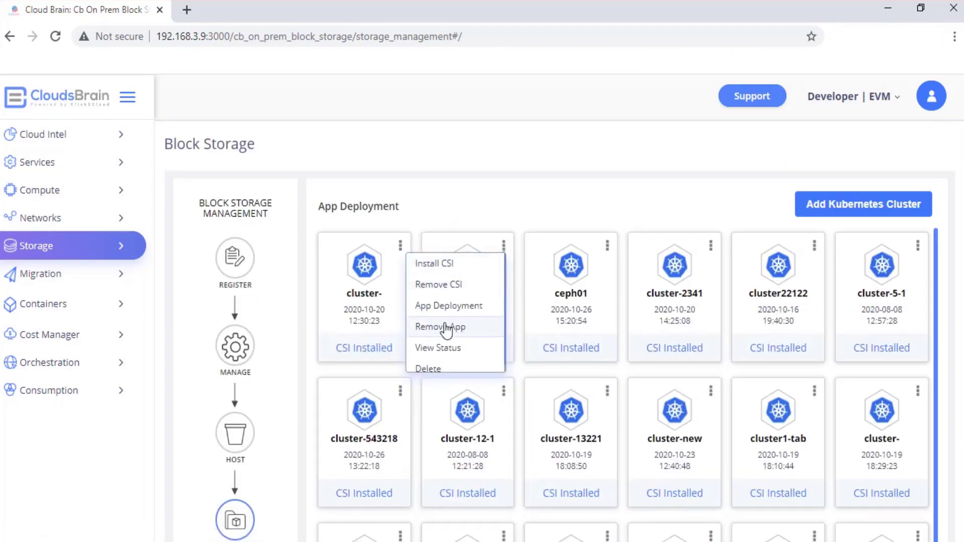
{"action": "left_click", "coordinate": [447, 328]}
{"action": "left_click_drag", "start_coordinate": [465, 233], "coordinate": [603, 242]}
{"action": "left_click", "coordinate": [604, 243]}
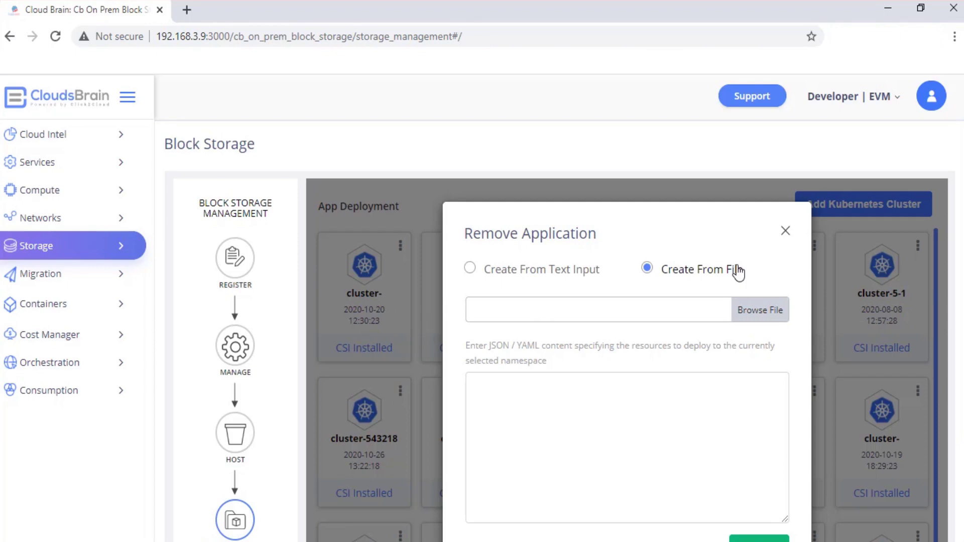
{"action": "left_click", "coordinate": [754, 311]}
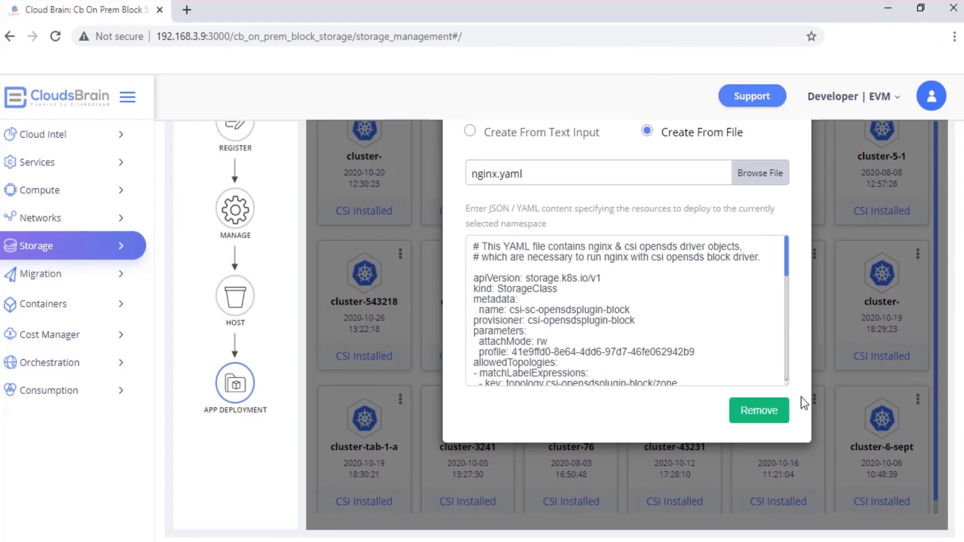
{"action": "left_click", "coordinate": [759, 410]}
{"action": "left_click", "coordinate": [634, 246]}
Review the pod status list of the cluster next to cluster-new and close it.
{"action": "left_click", "coordinate": [504, 391]}
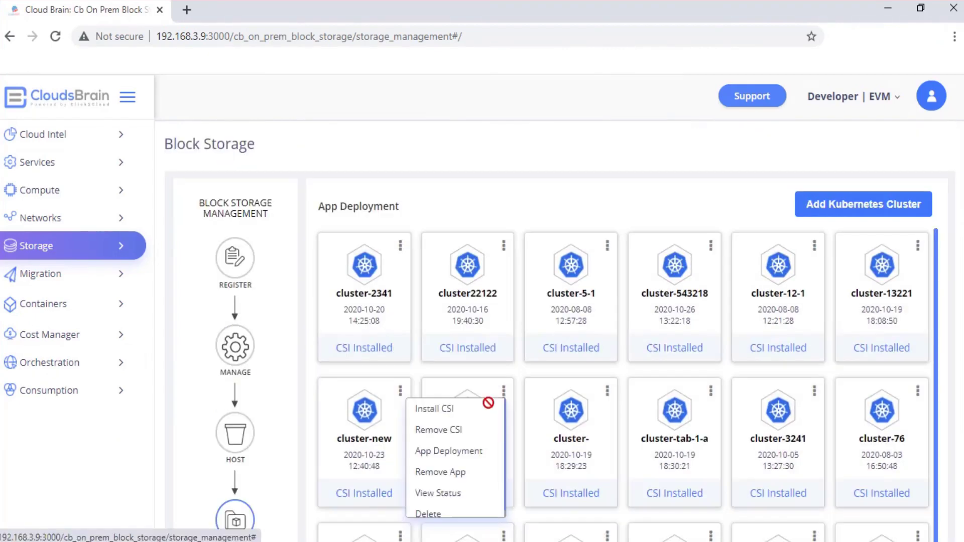
{"action": "left_click", "coordinate": [467, 497]}
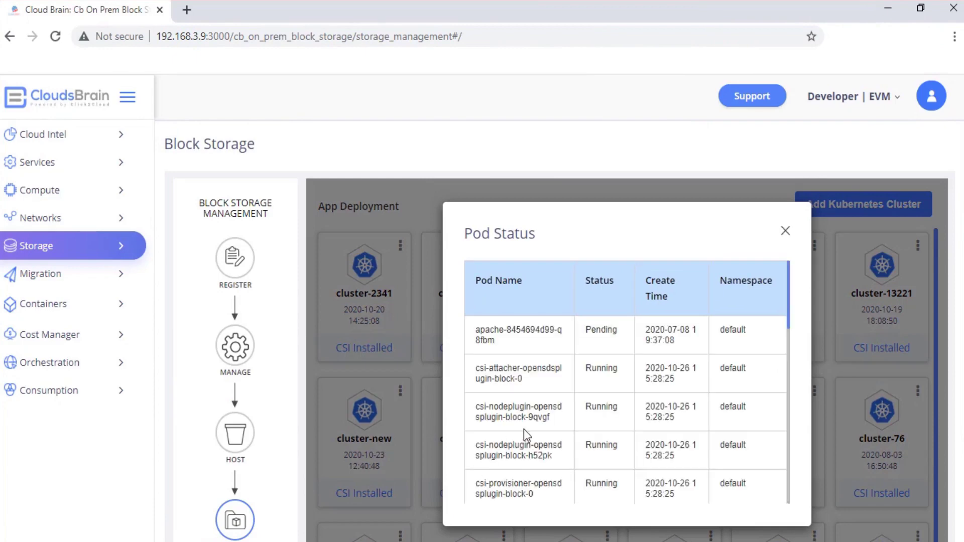
{"action": "scroll", "coordinate": [599, 389], "scroll_direction": "down", "scroll_amount": 8}
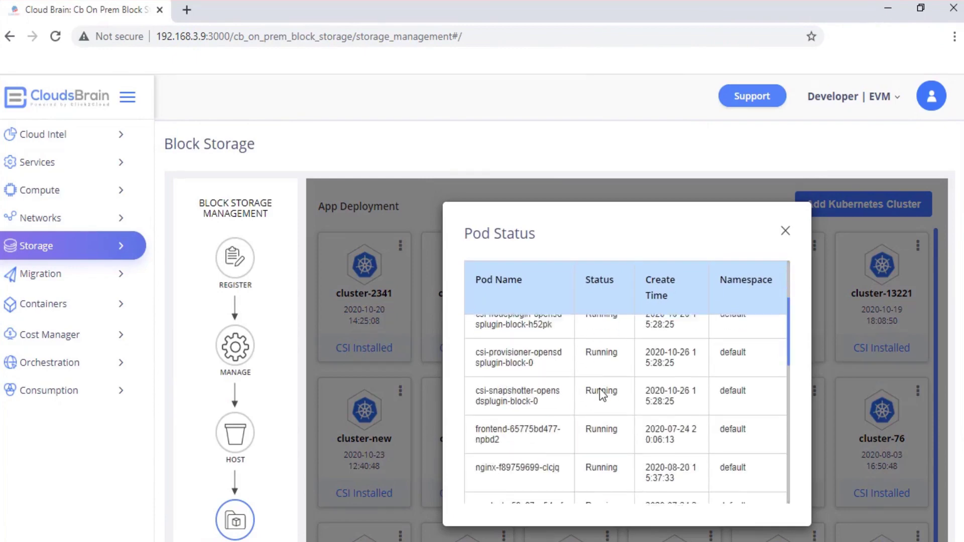
{"action": "key", "text": "Escape"}
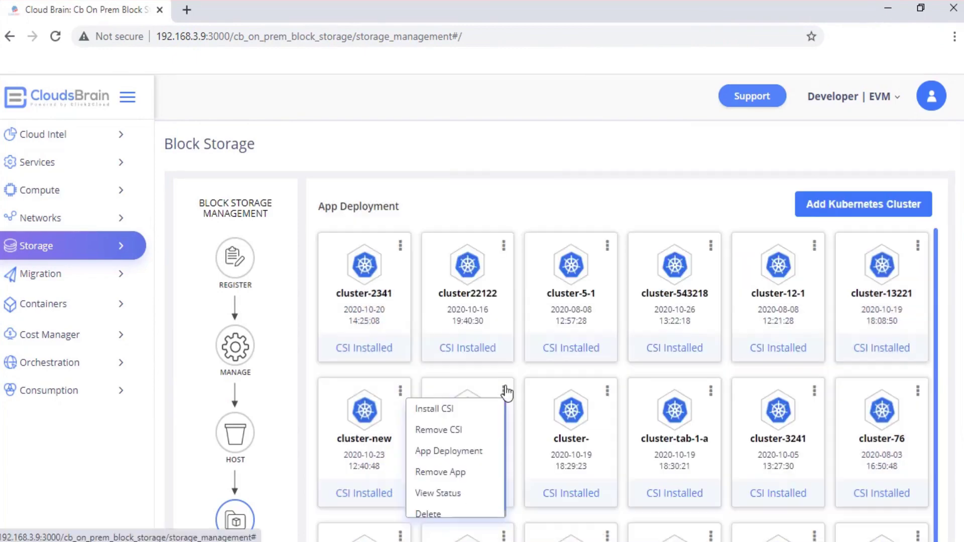